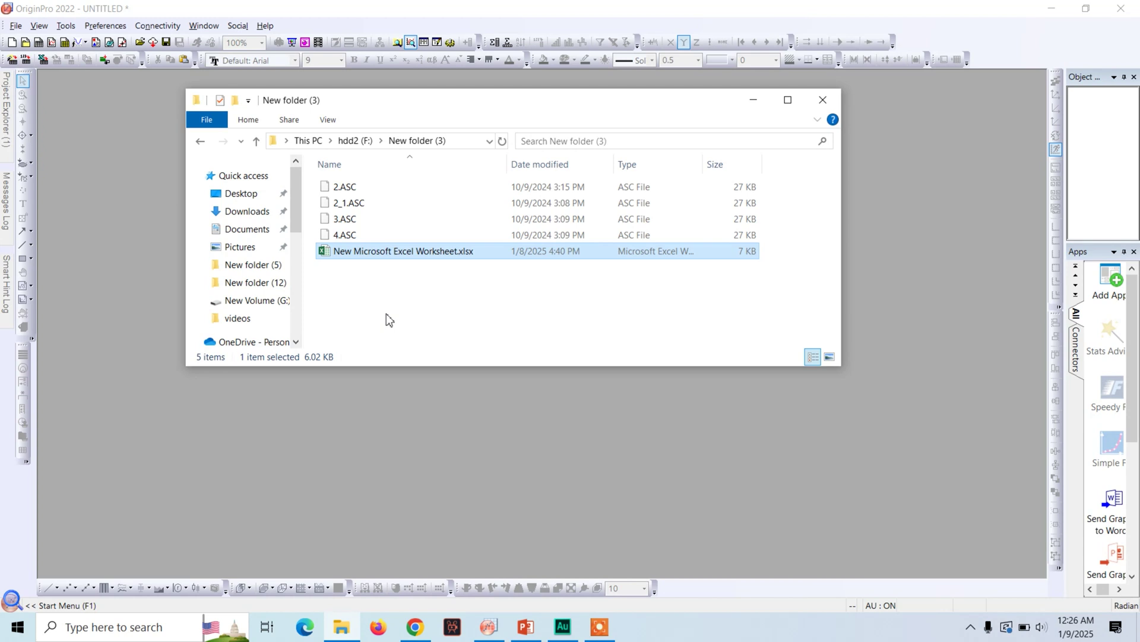
pyautogui.click(527, 631)
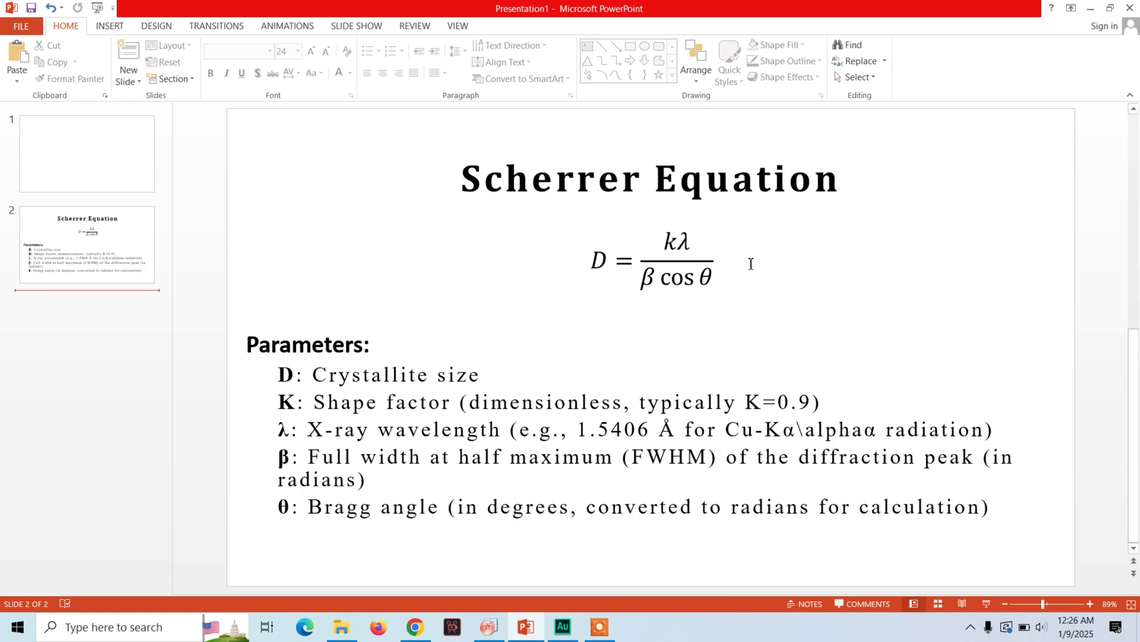
pyautogui.moveTo(607, 267); pyautogui.dragTo(582, 266)
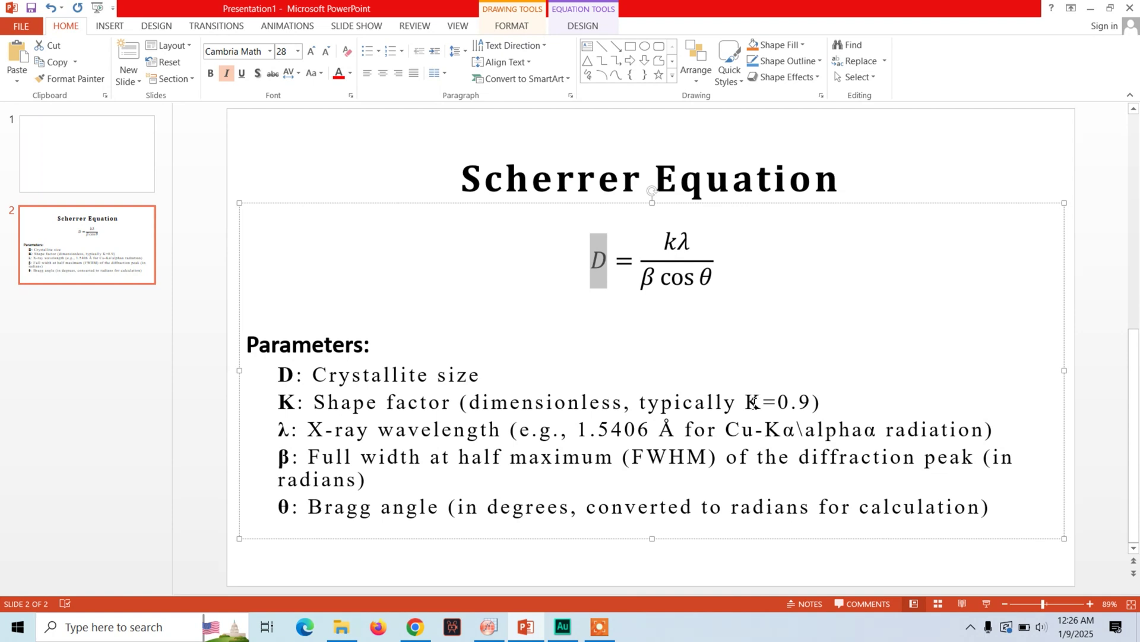
pyautogui.moveTo(752, 403); pyautogui.dragTo(807, 404)
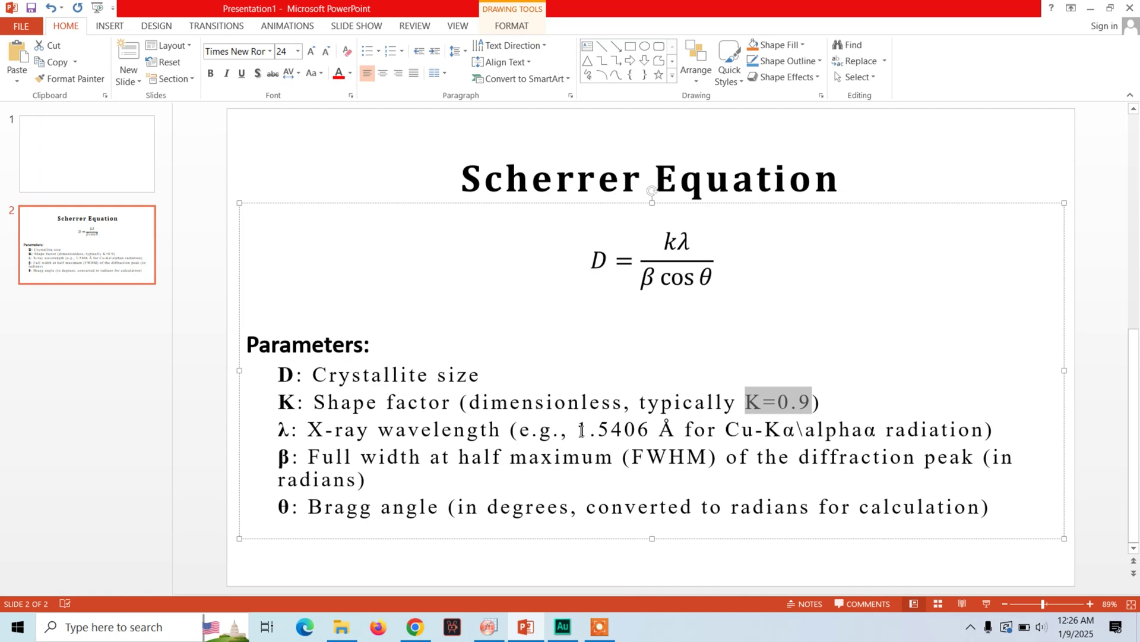
pyautogui.moveTo(581, 430); pyautogui.dragTo(686, 437)
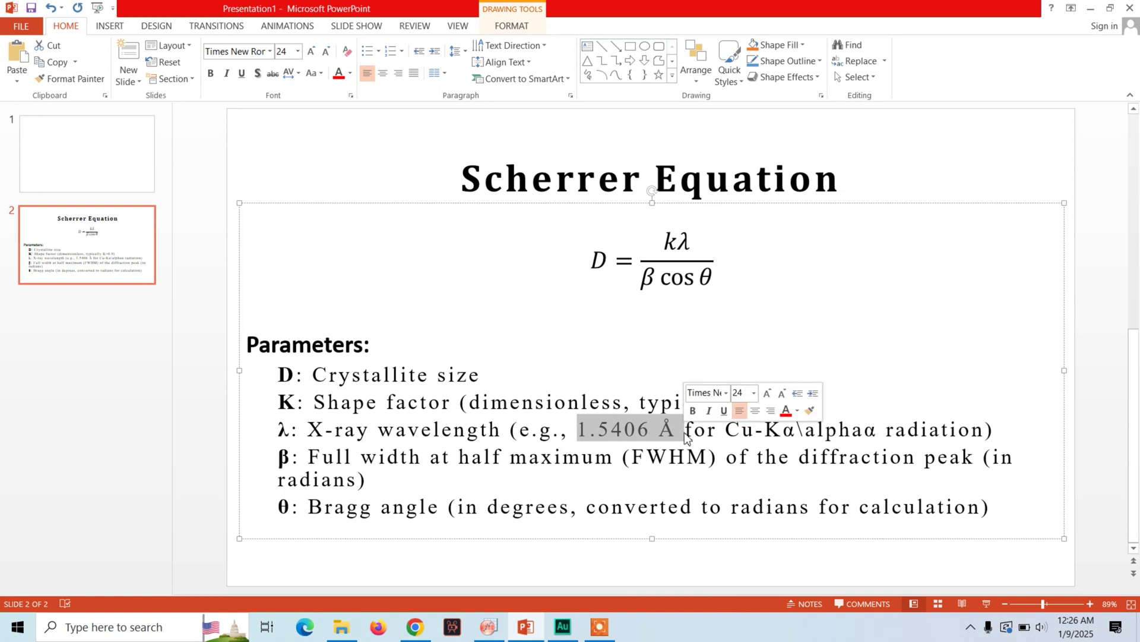
pyautogui.click(654, 278)
pyautogui.moveTo(654, 278); pyautogui.dragTo(639, 287)
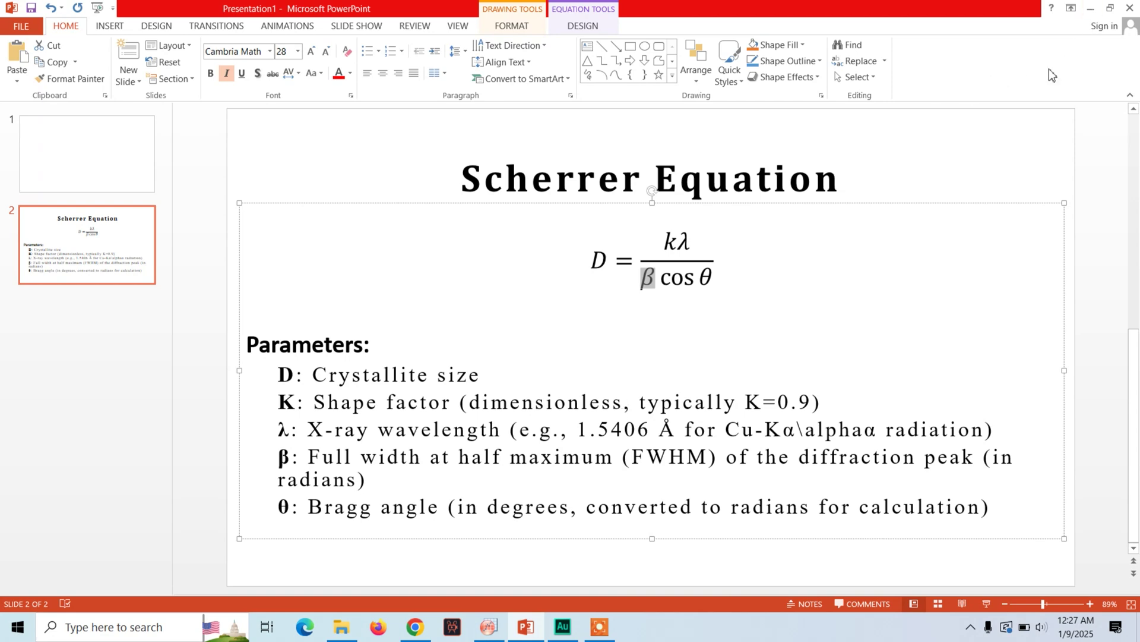
pyautogui.click(1092, 8)
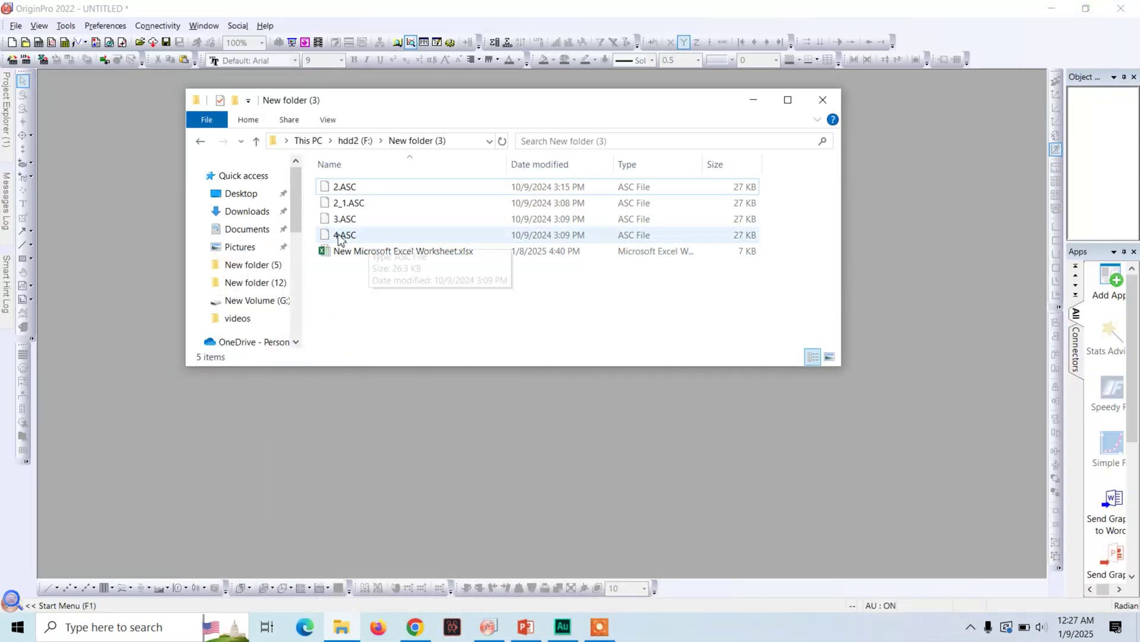
# Open 2.ASC in Notepad++, decline the update offer, and close Notepad++ again
pyautogui.click(349, 189)
pyautogui.rightClick(349, 189)
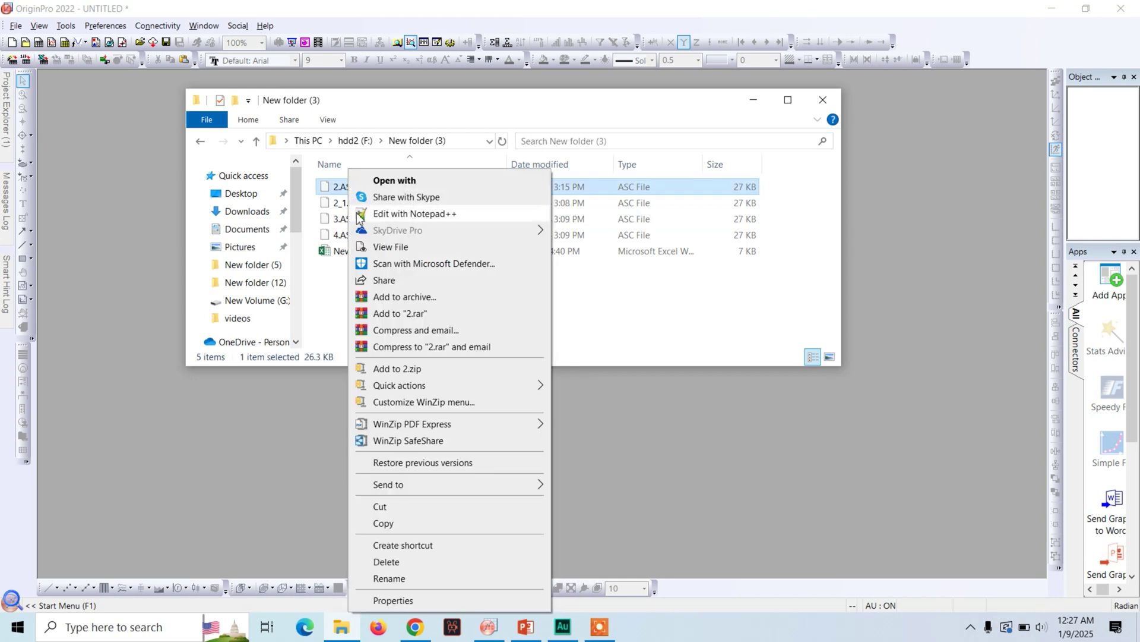
pyautogui.click(408, 214)
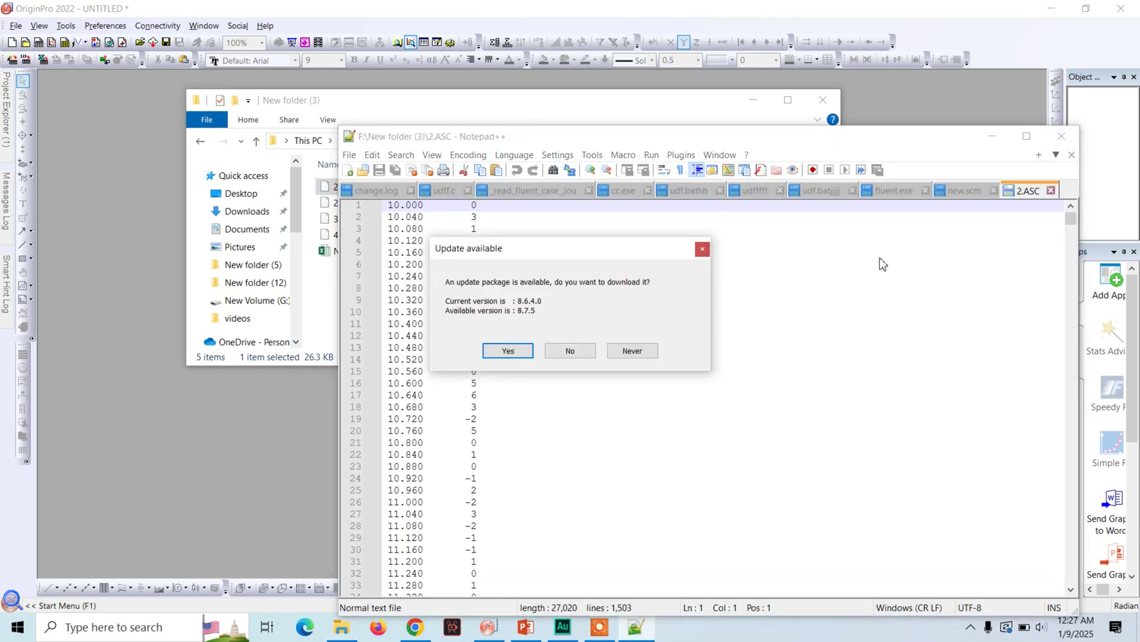
pyautogui.click(571, 354)
pyautogui.click(1062, 136)
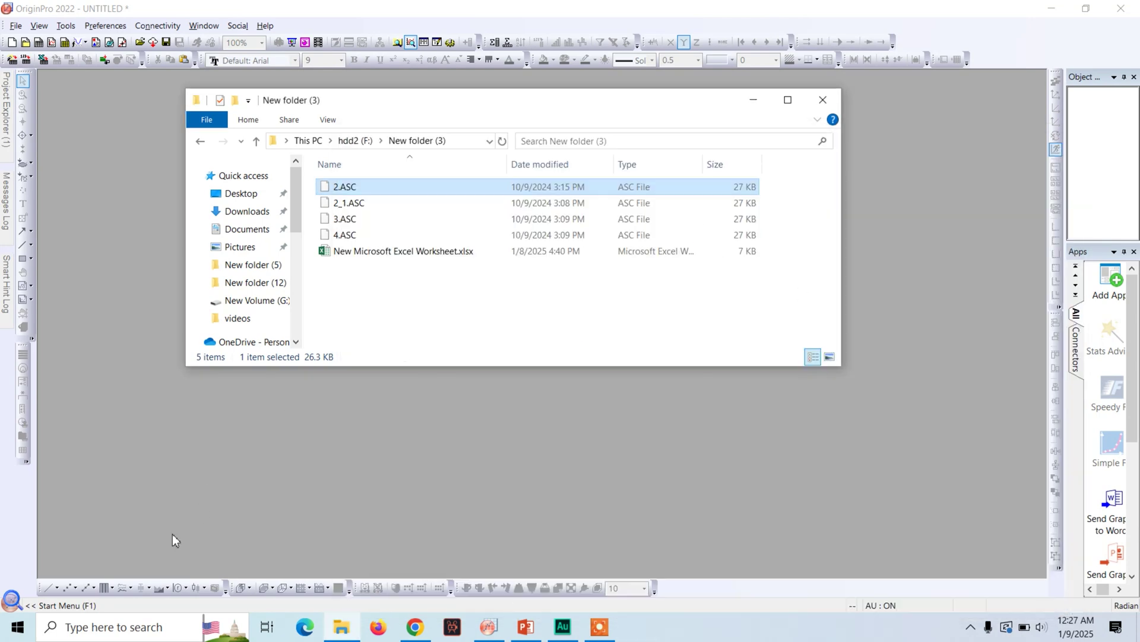
# Launch a blank Notepad window from a Start search for 'text'
pyautogui.click(127, 627)
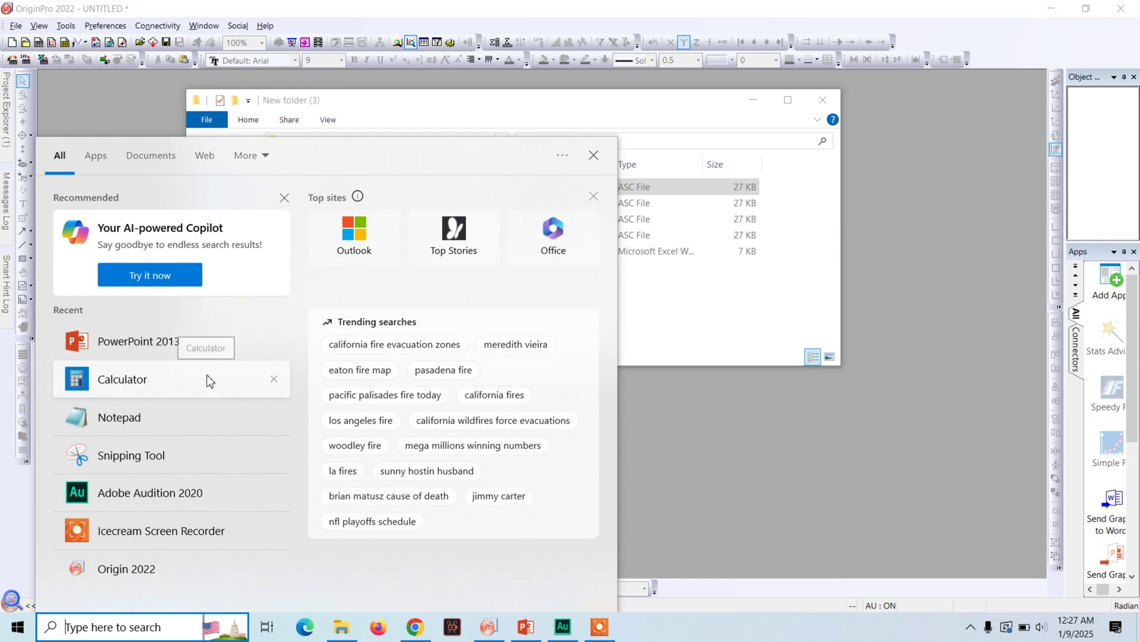
pyautogui.write('text')
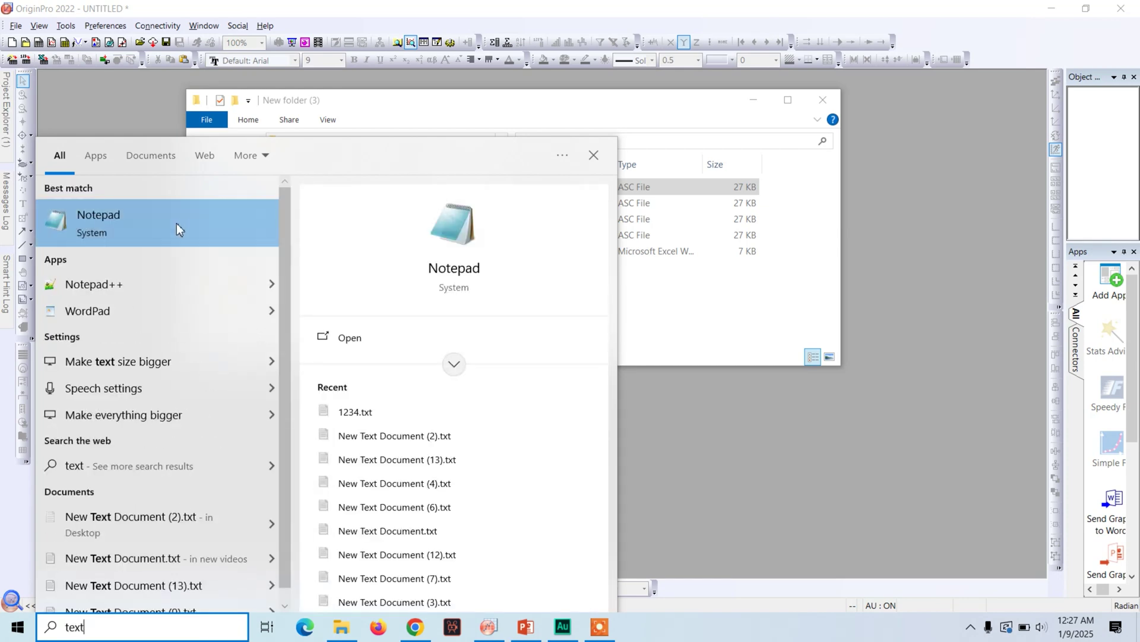
pyautogui.click(178, 235)
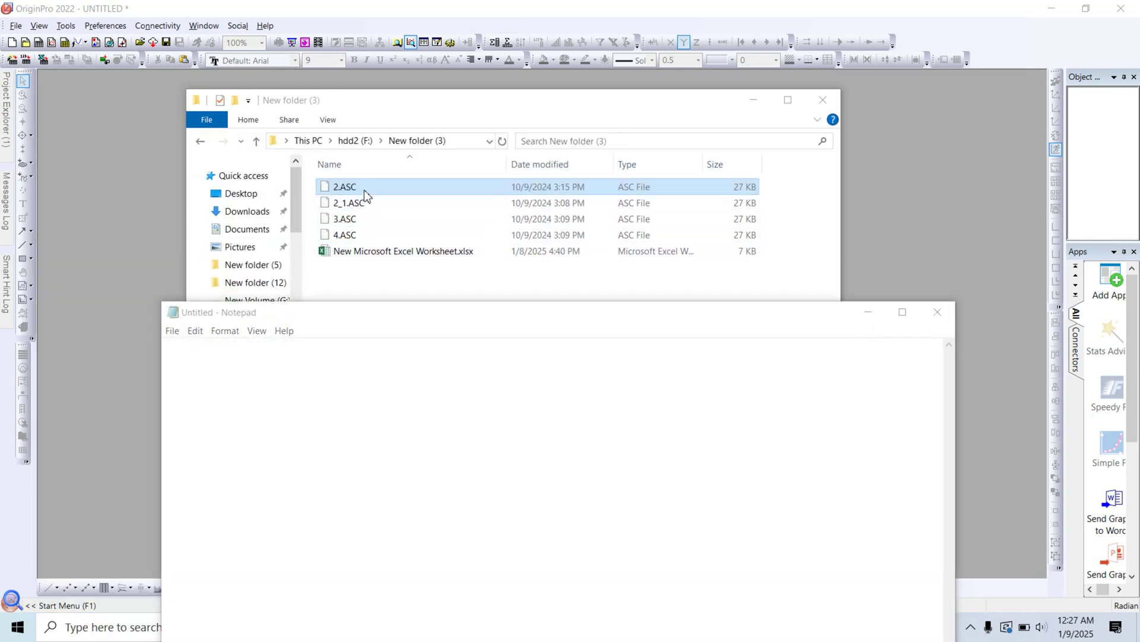
# Load 2.ASC into Notepad, scroll its data from 10.000 to 70.000 and back, then close it
pyautogui.moveTo(365, 189); pyautogui.dragTo(386, 425)
pyautogui.moveTo(387, 312); pyautogui.dragTo(451, 121)
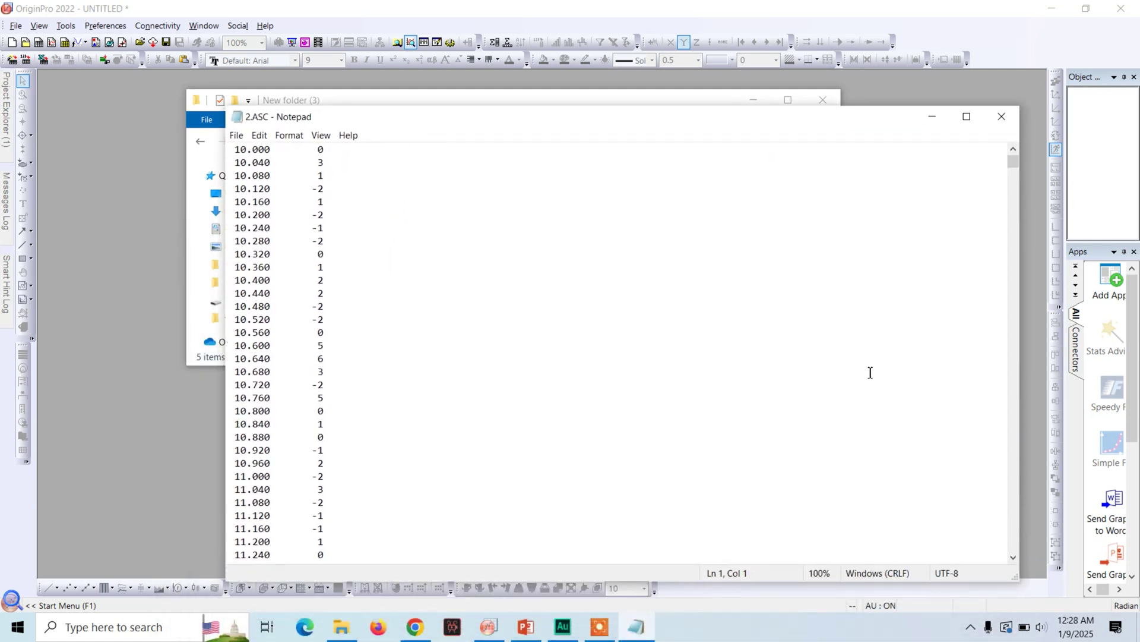
pyautogui.moveTo(1012, 164); pyautogui.dragTo(963, 547)
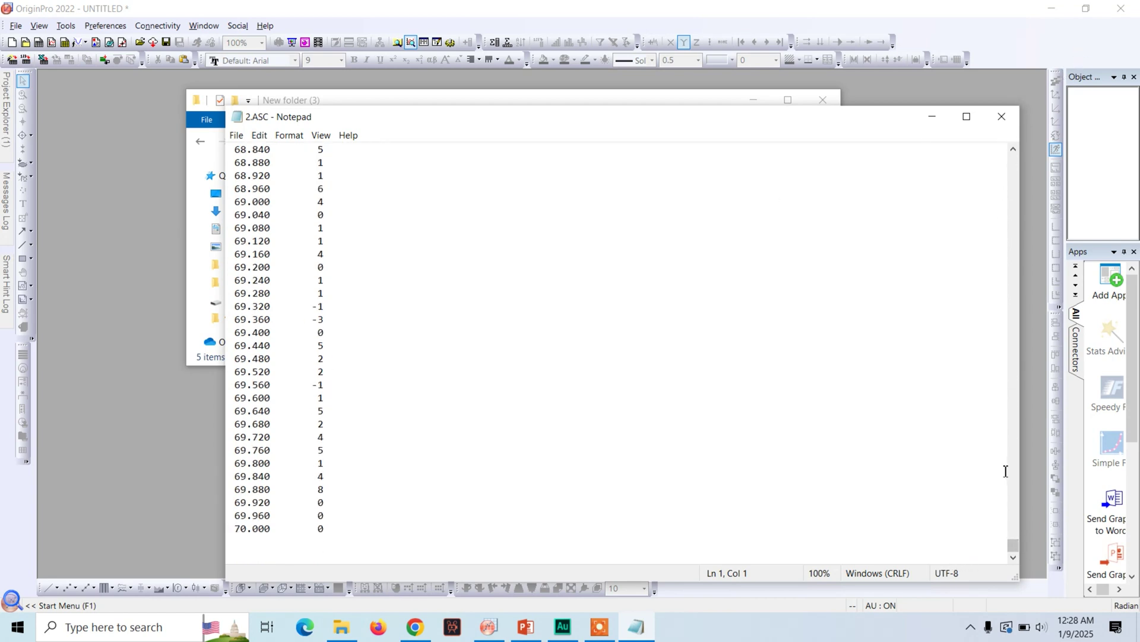
pyautogui.moveTo(1014, 543); pyautogui.dragTo(1014, 123)
pyautogui.click(1001, 116)
# Drag 2.ASC into Origin as Book1, enlarge the worksheet, and select column B(Y)
pyautogui.moveTo(404, 98); pyautogui.dragTo(662, 202)
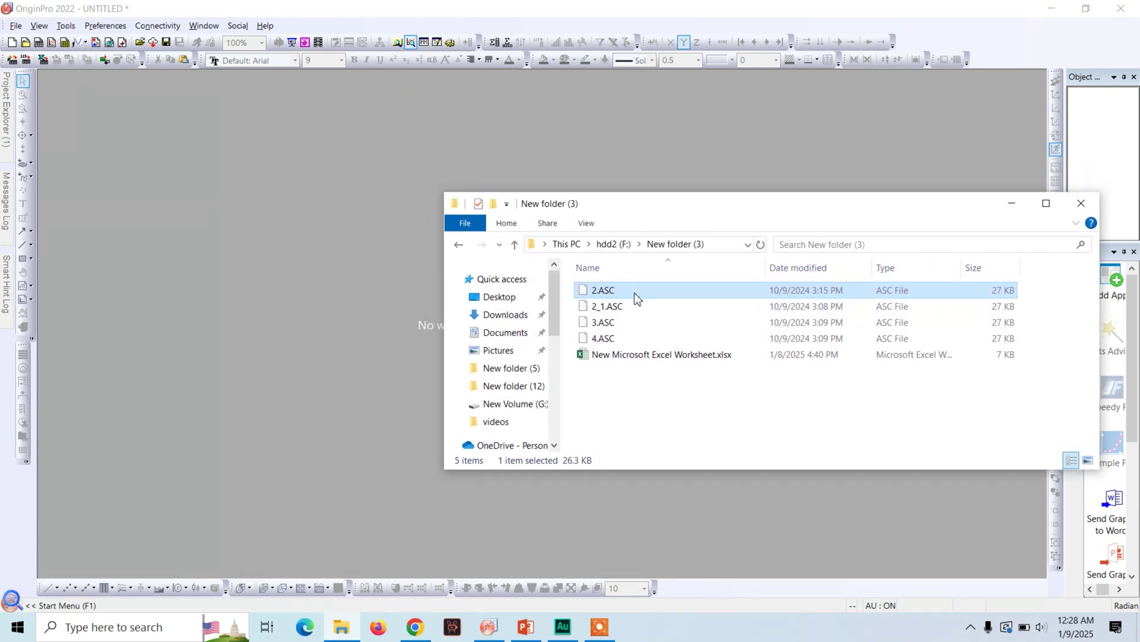
pyautogui.moveTo(632, 290); pyautogui.dragTo(205, 230)
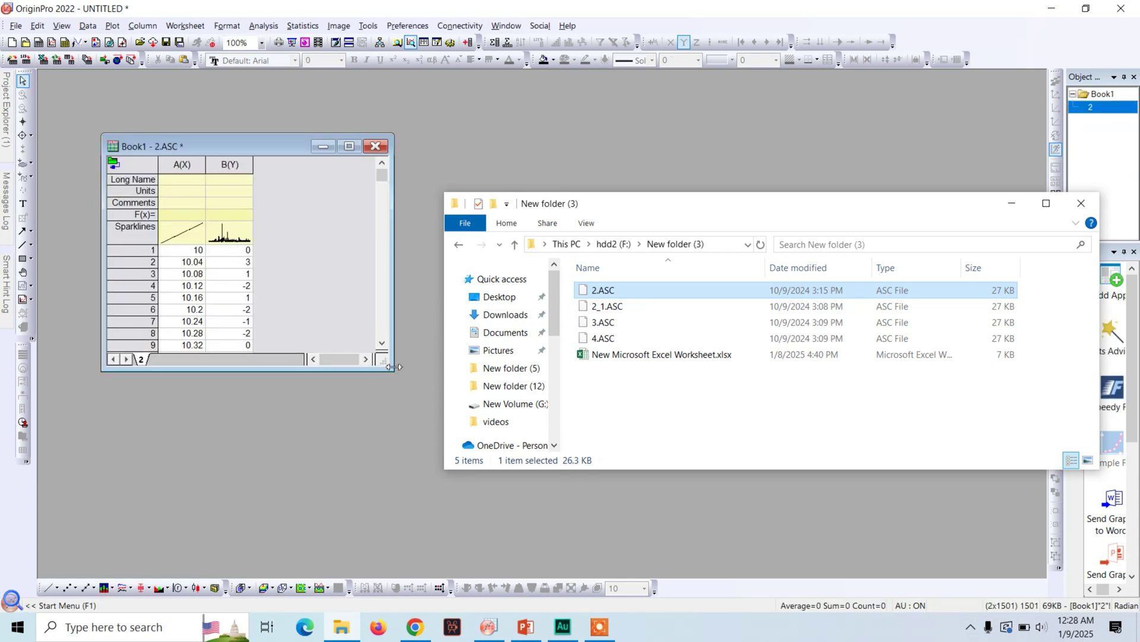
pyautogui.moveTo(393, 369); pyautogui.dragTo(552, 514)
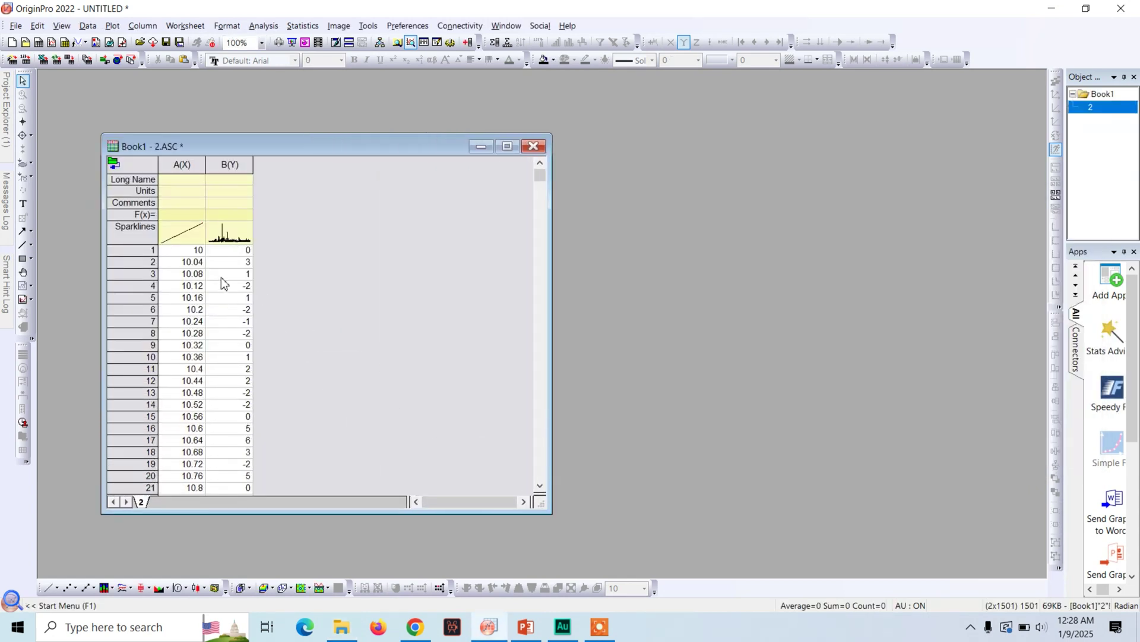
pyautogui.click(233, 164)
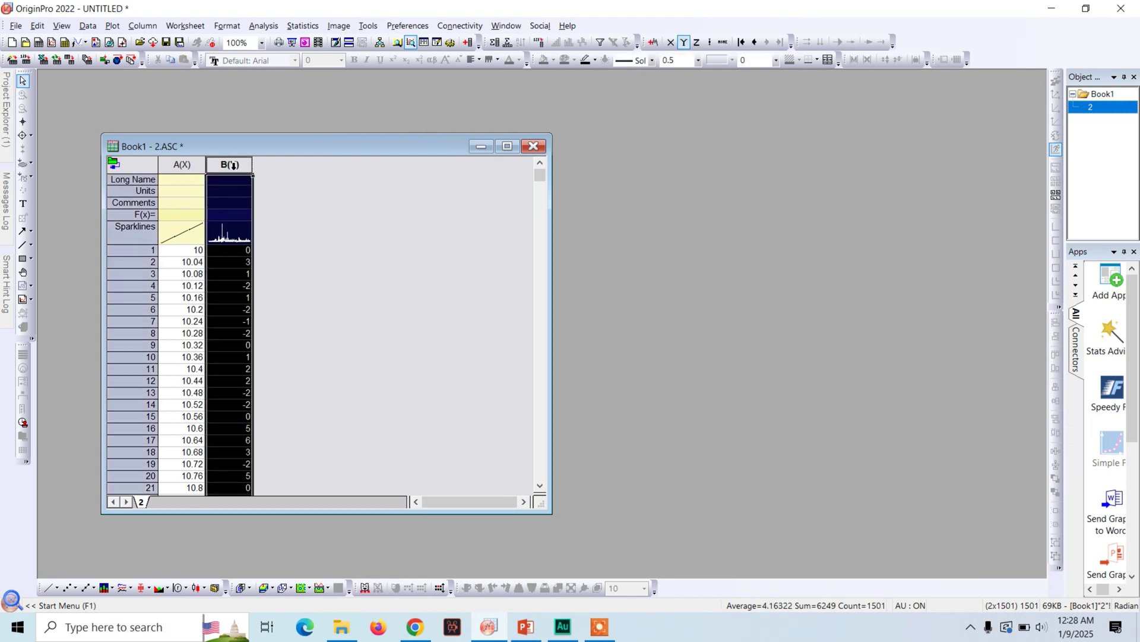
# Plot column B as a line graph and retitle the x-axis '2 theta'
pyautogui.click(47, 588)
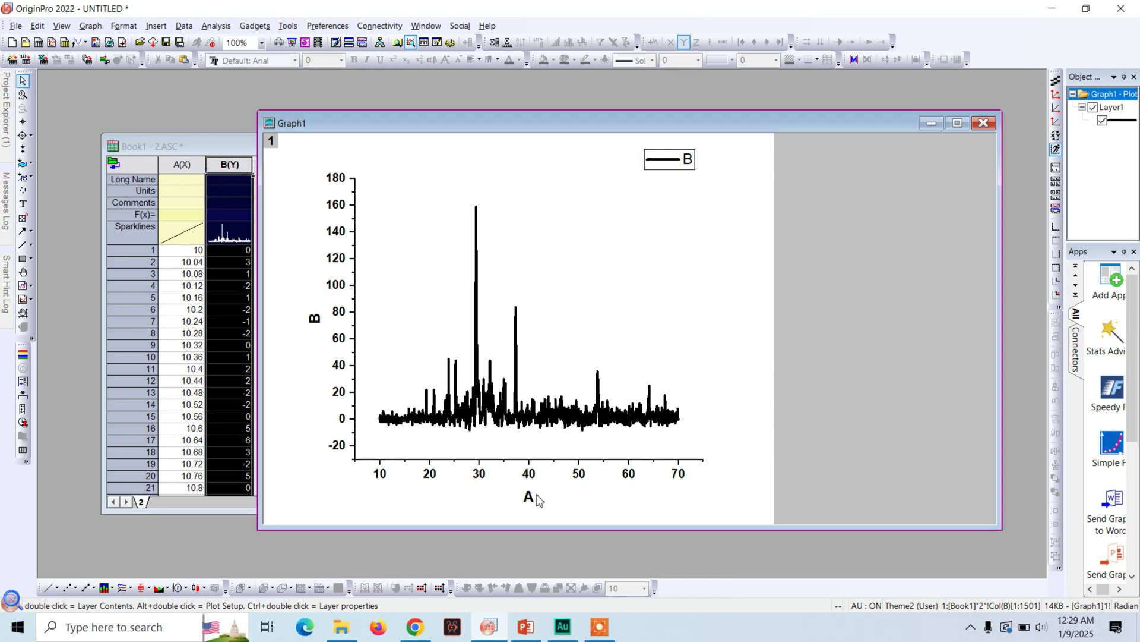
pyautogui.doubleClick(531, 496)
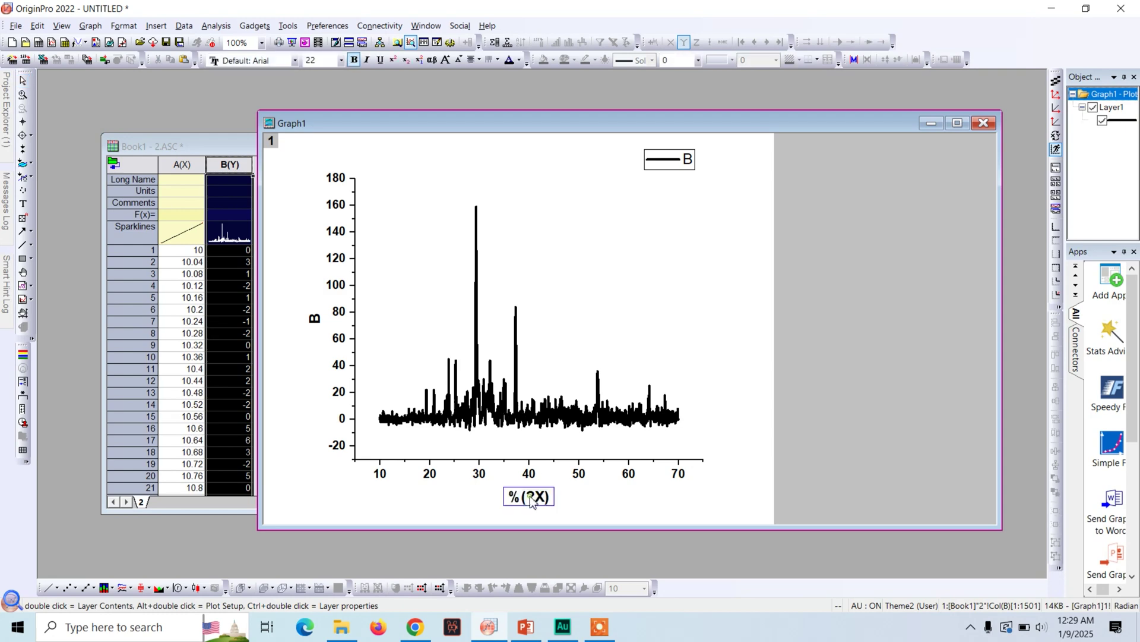
pyautogui.hotkey('ctrl', 'a')
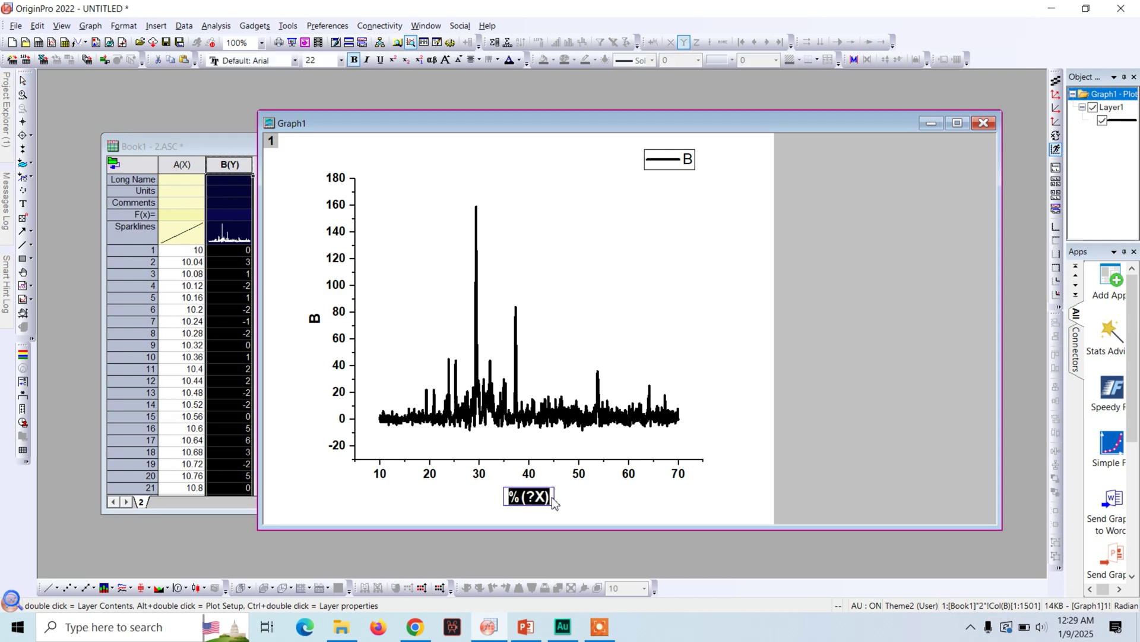
pyautogui.write('2 theta')
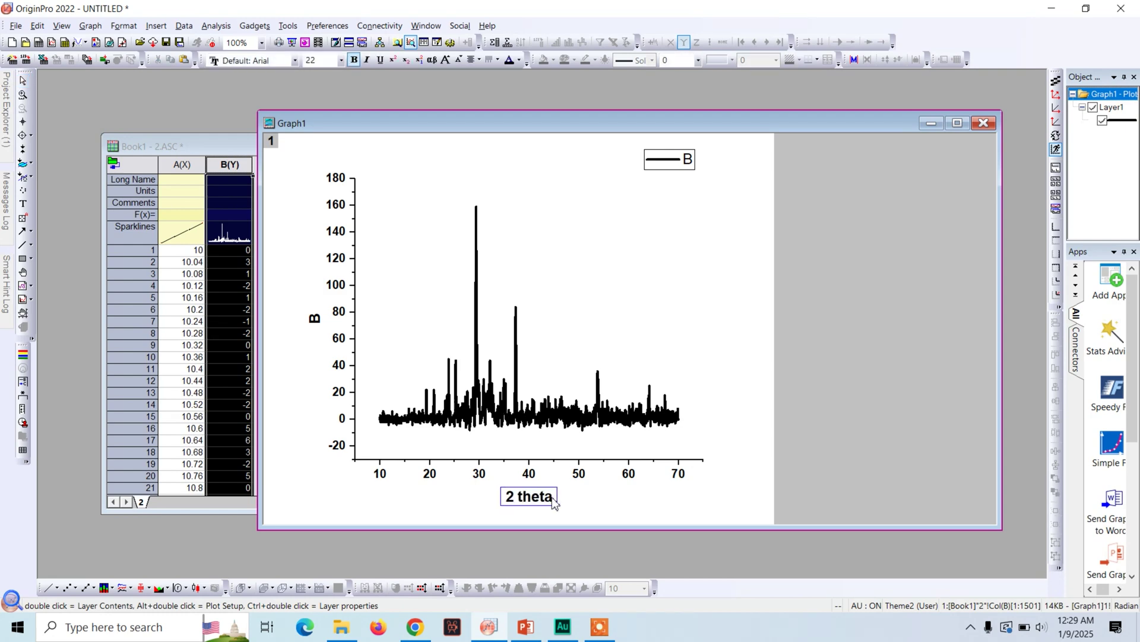
pyautogui.click(315, 321)
# Retitle the y-axis 'intensity' without a trailing space
pyautogui.doubleClick(315, 320)
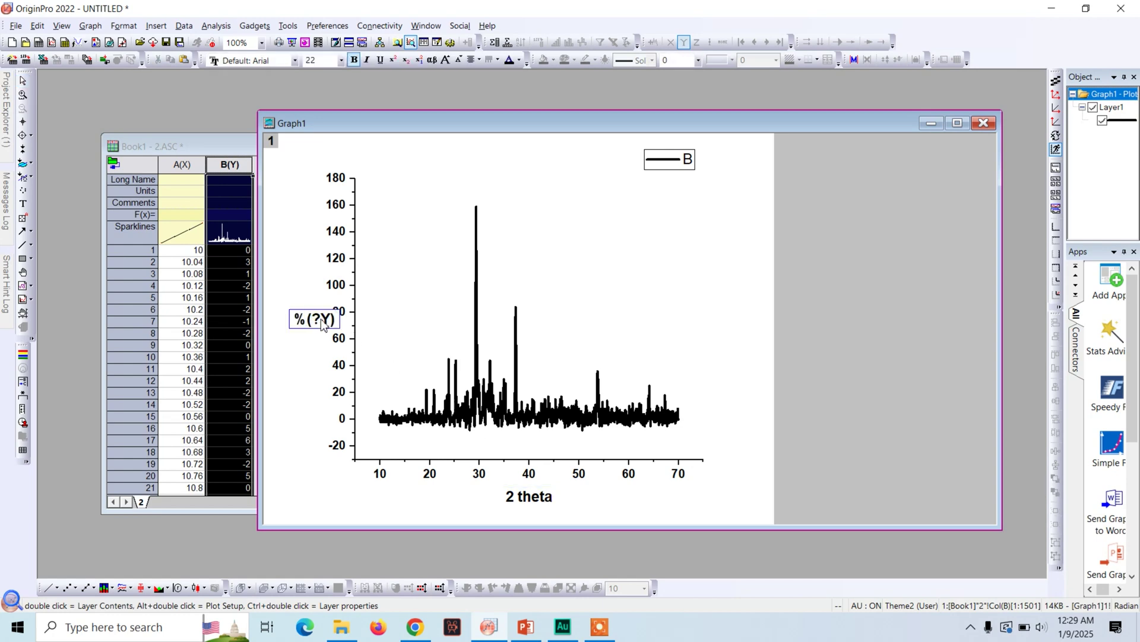
pyautogui.hotkey('ctrl', 'a')
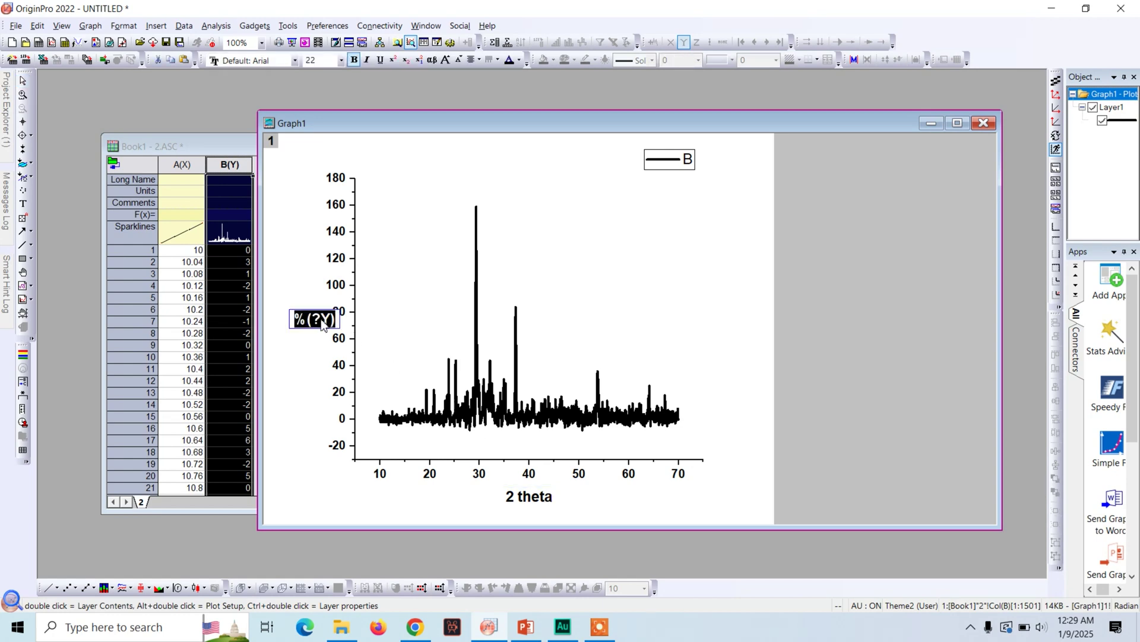
pyautogui.write('intensity')
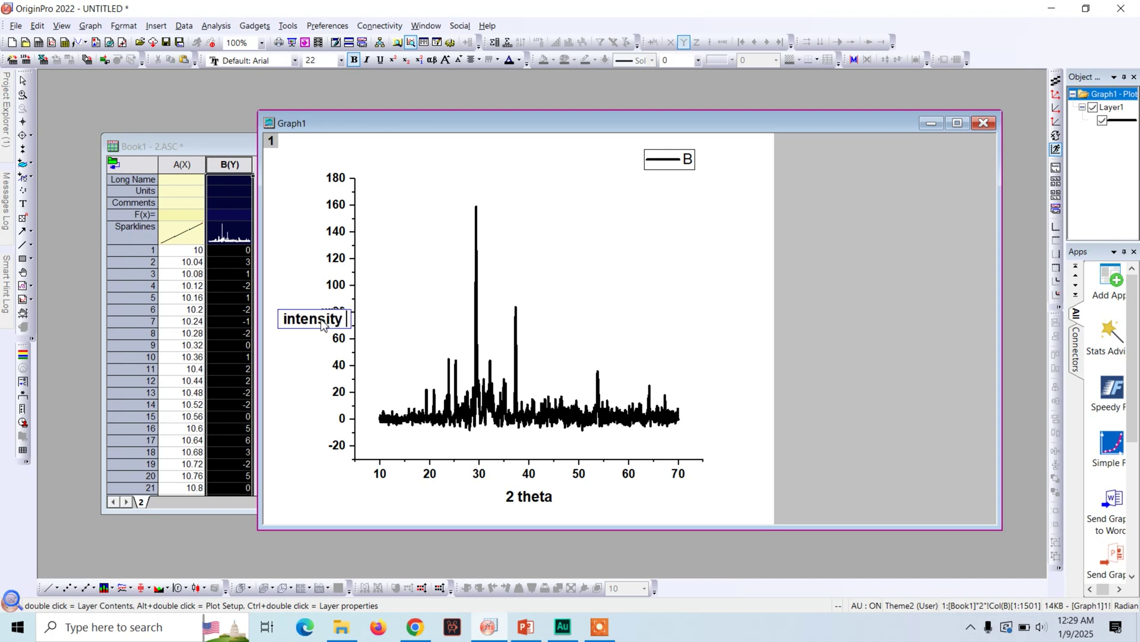
pyautogui.press('BackSpace')
pyautogui.click(310, 361)
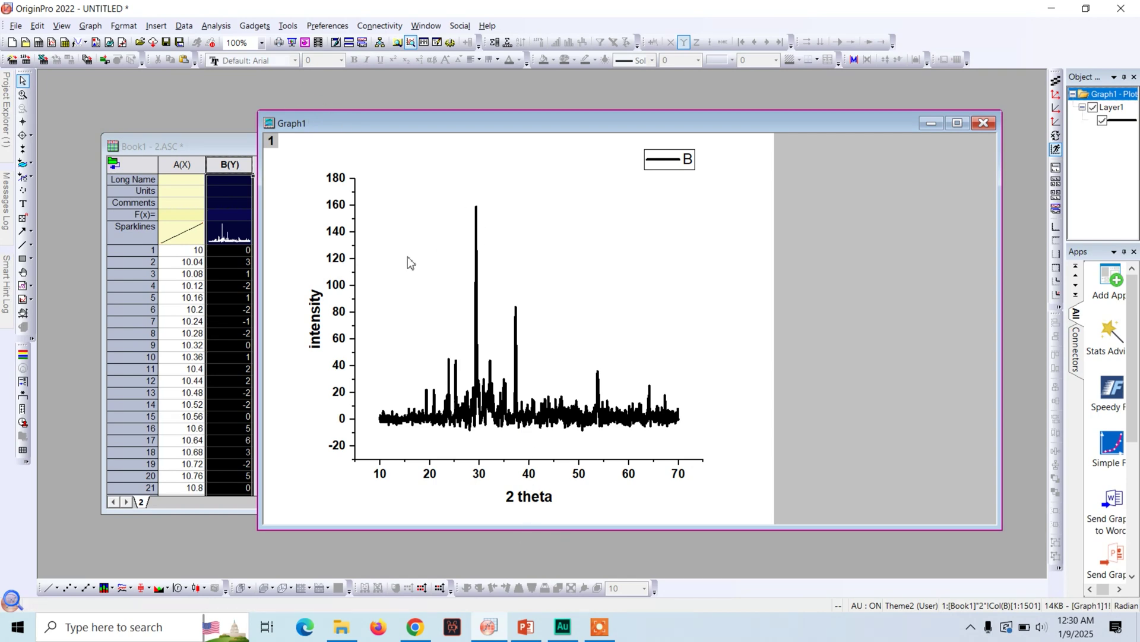
# Start Peak Analyzer from Analysis > Peaks and Baseline, uncovering the graph behind its preview
pyautogui.click(220, 26)
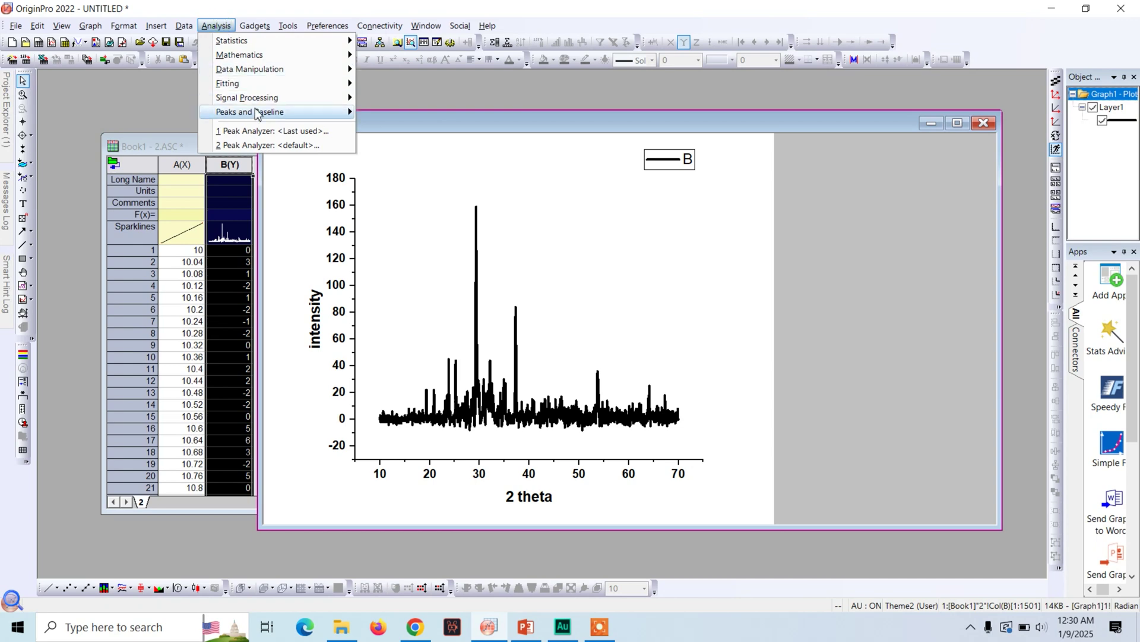
pyautogui.moveTo(268, 114)
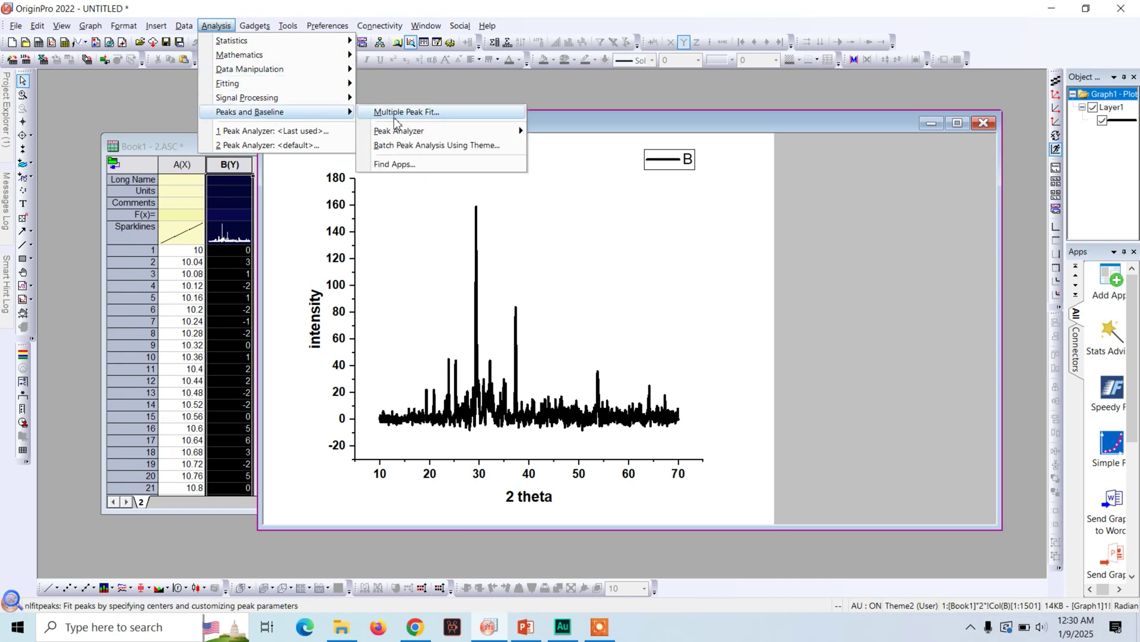
pyautogui.moveTo(452, 134)
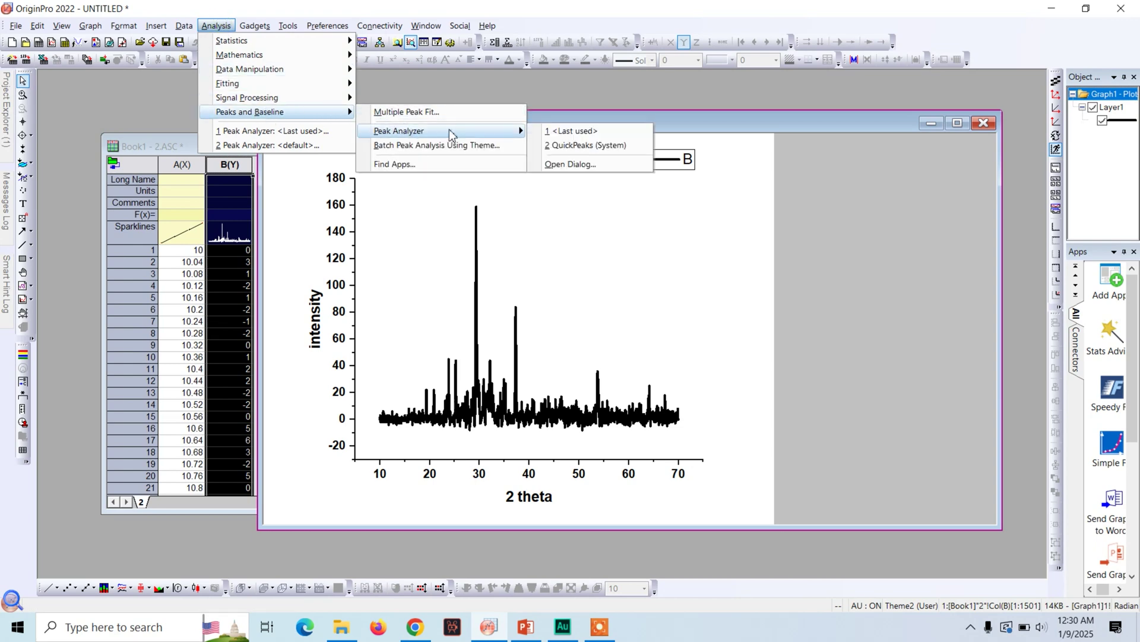
pyautogui.click(575, 165)
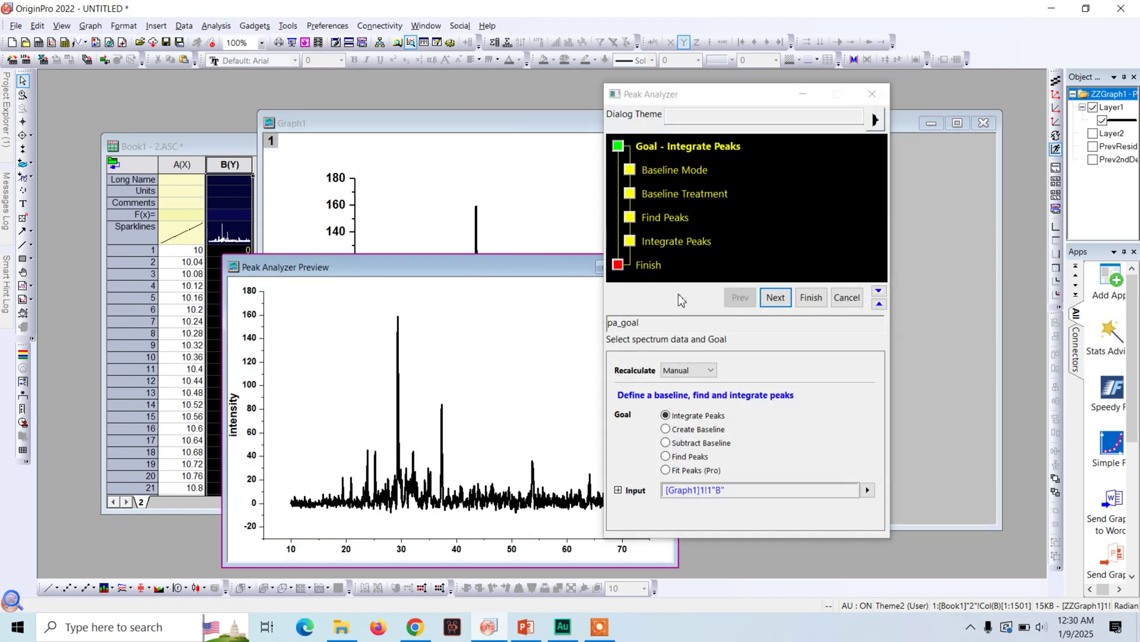
pyautogui.moveTo(524, 268); pyautogui.dragTo(375, 172)
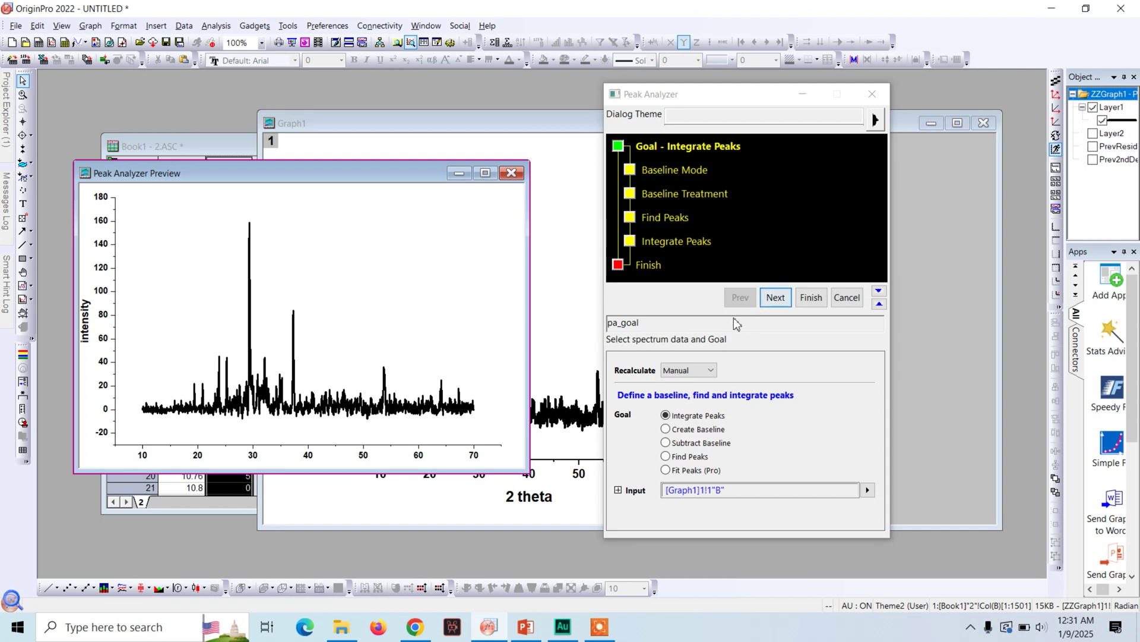
# Use a Constant Minimum baseline with Auto Rescale on and rescale the preview before peak finding
pyautogui.click(773, 297)
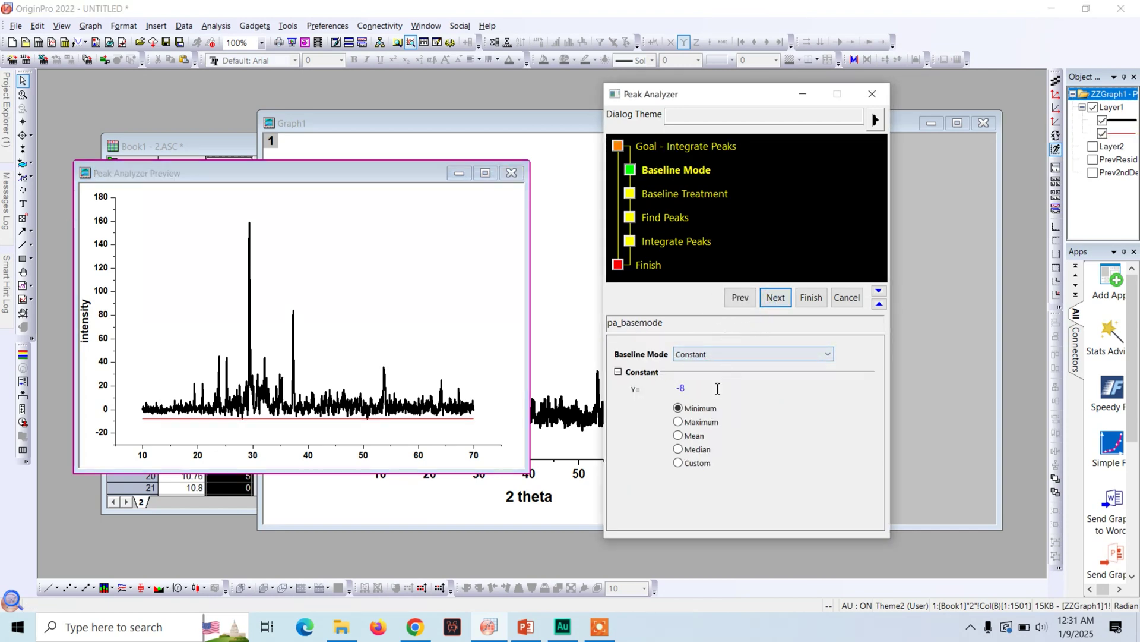
pyautogui.click(777, 299)
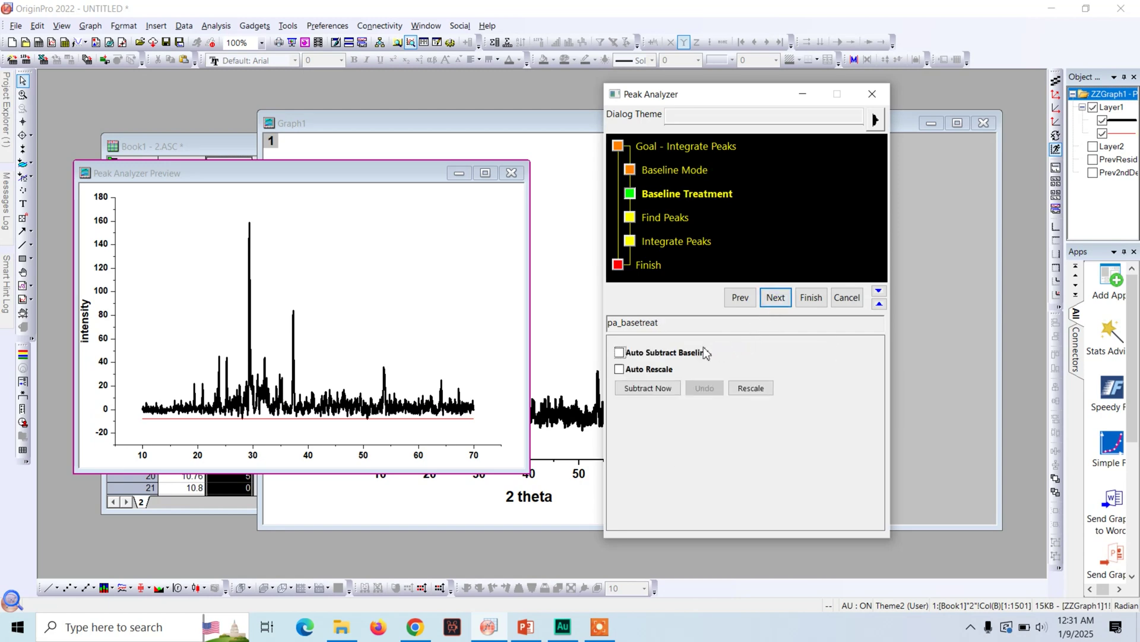
pyautogui.click(649, 370)
pyautogui.click(750, 390)
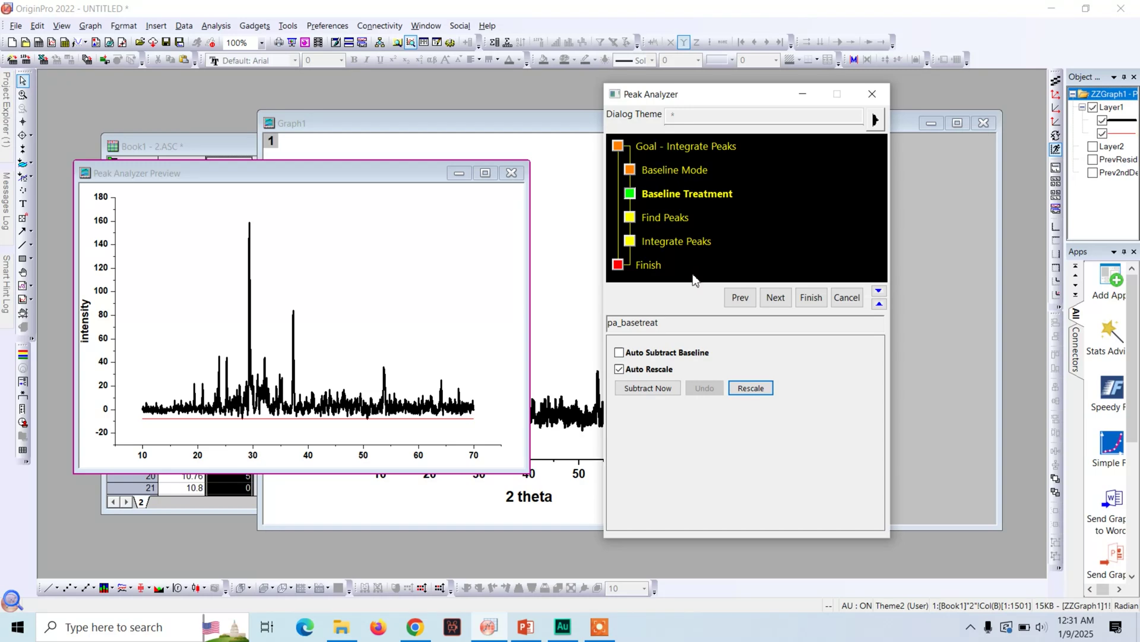
pyautogui.click(776, 299)
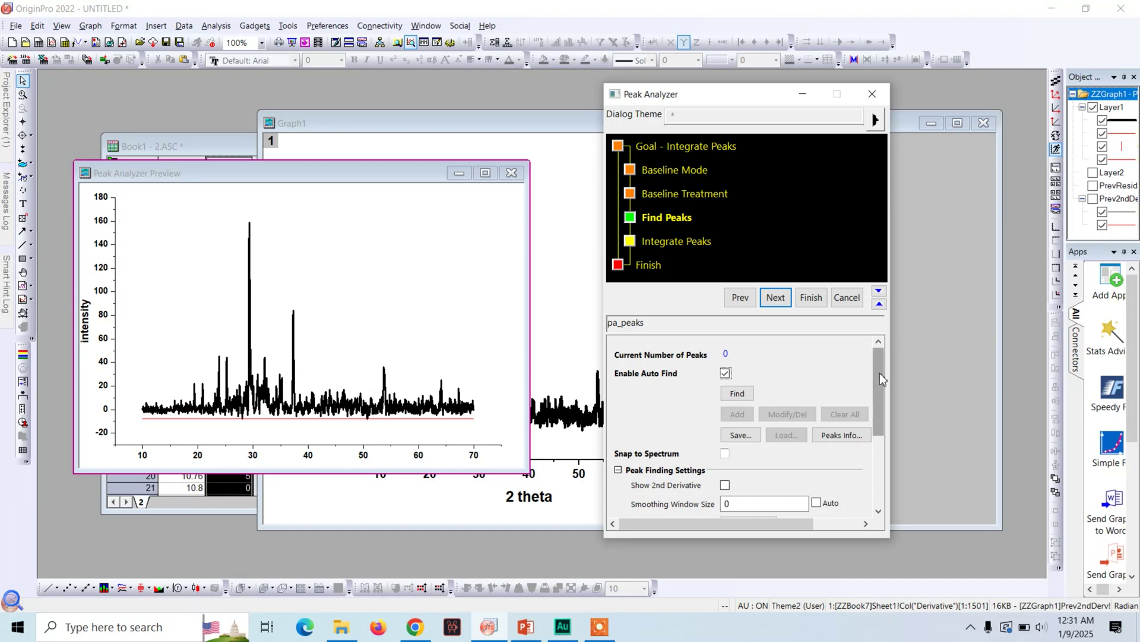
# Run an initial peak search using the automatic threshold height of 20
pyautogui.moveTo(879, 373); pyautogui.dragTo(772, 468)
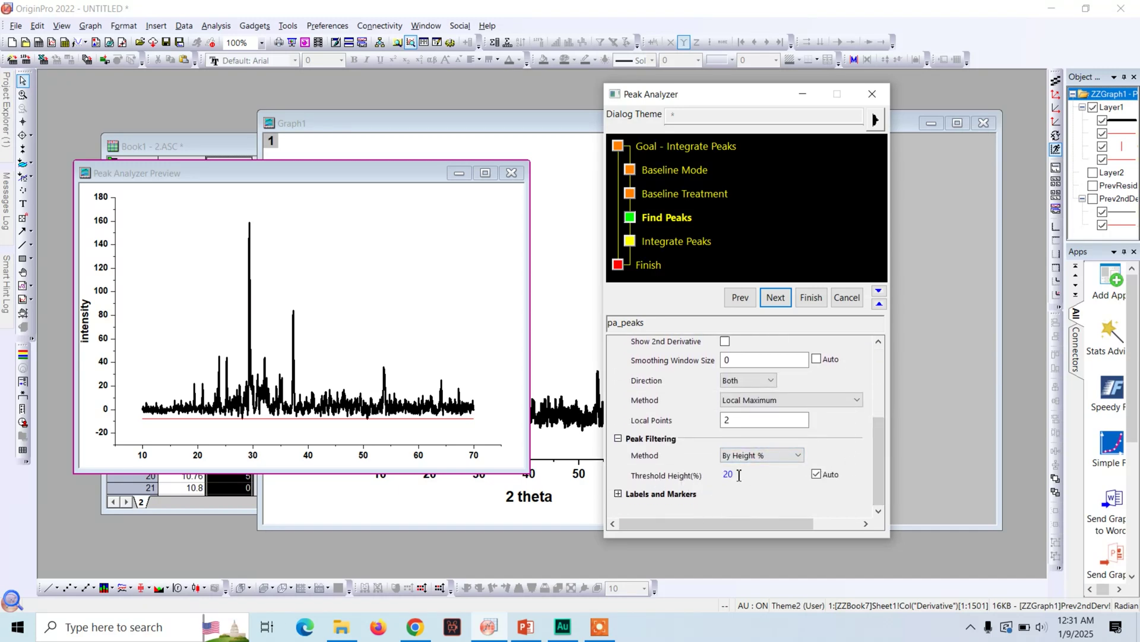
pyautogui.click(728, 473)
pyautogui.moveTo(877, 460); pyautogui.dragTo(877, 381)
pyautogui.click(742, 393)
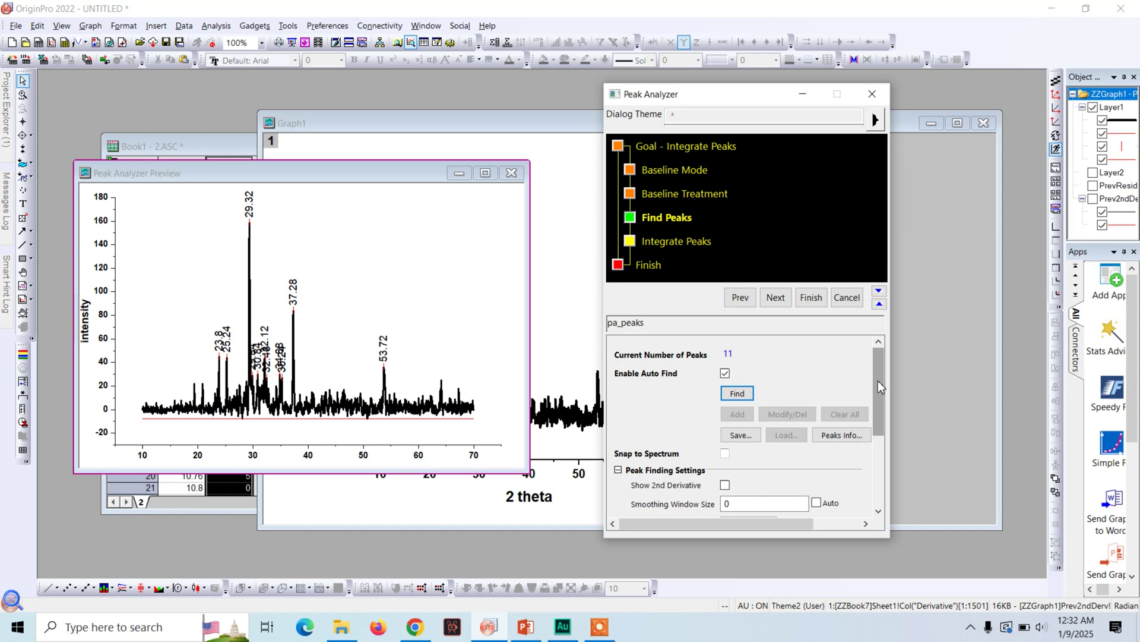
pyautogui.moveTo(878, 382); pyautogui.dragTo(882, 385)
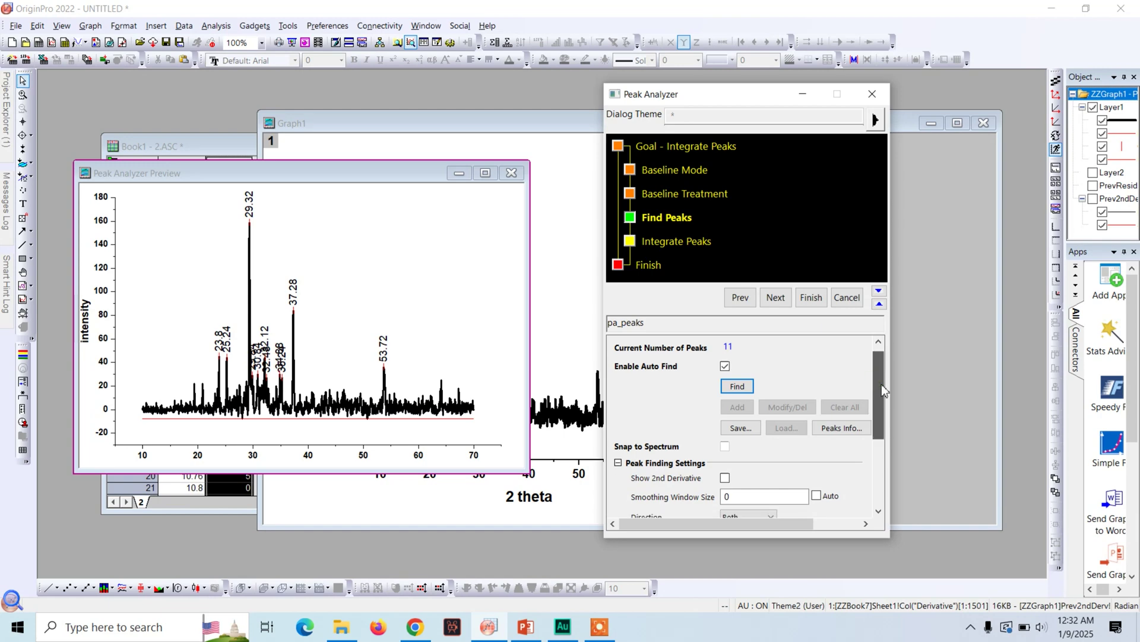
pyautogui.moveTo(882, 390); pyautogui.dragTo(883, 456)
# Turn off Auto threshold, set it to 6, and re-find peaks so only 29.32 remains
pyautogui.doubleClick(734, 474)
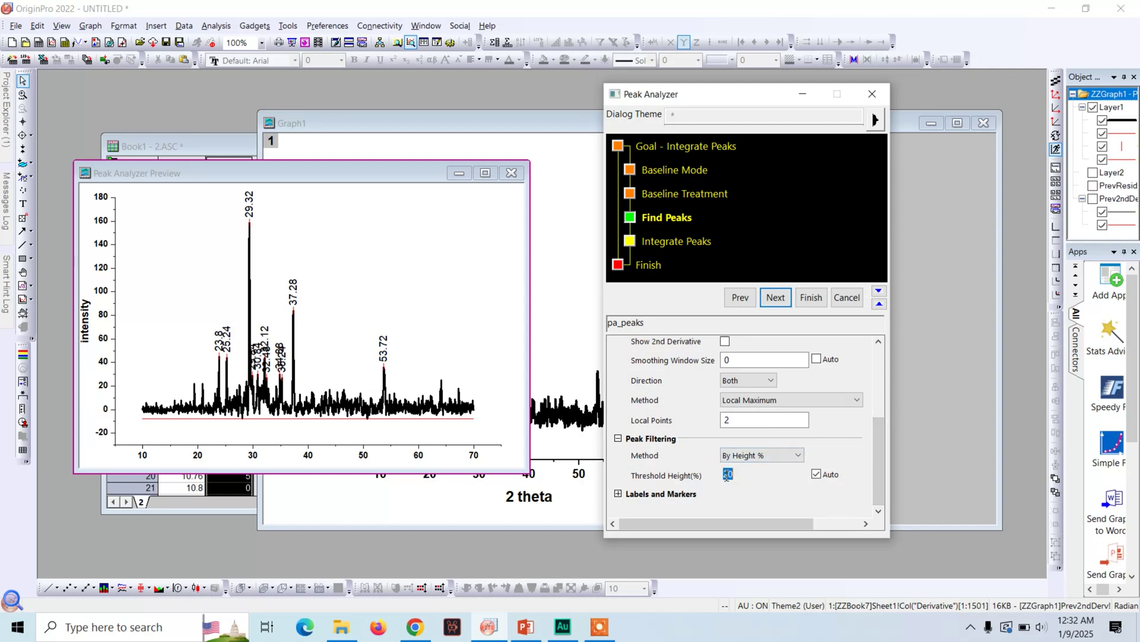
pyautogui.click(816, 474)
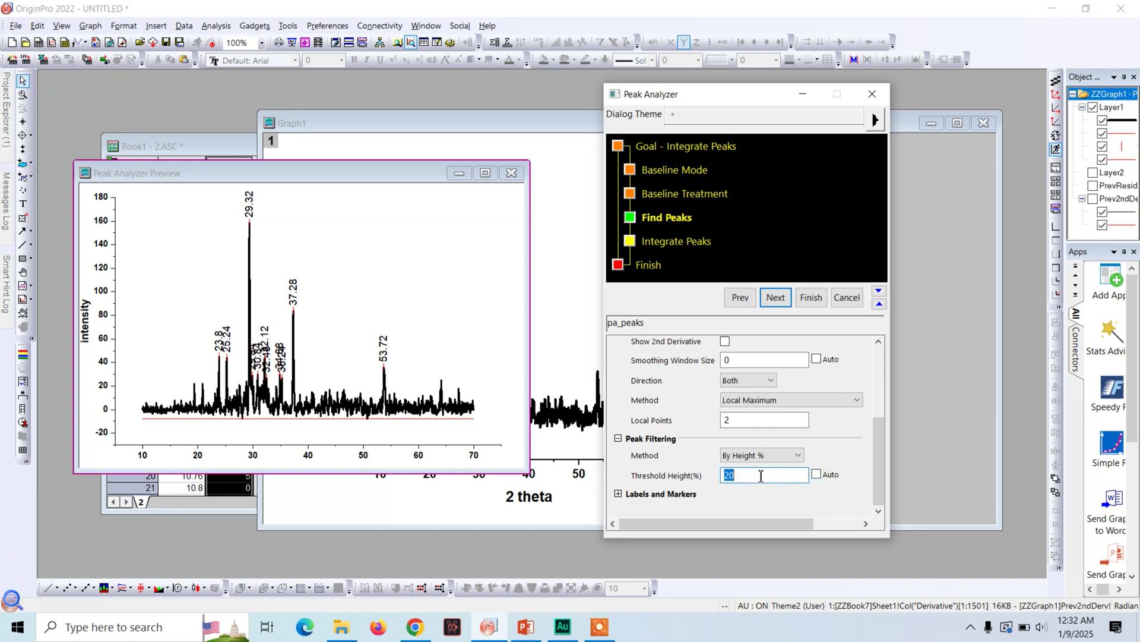
pyautogui.write('6')
pyautogui.moveTo(881, 458); pyautogui.dragTo(876, 367)
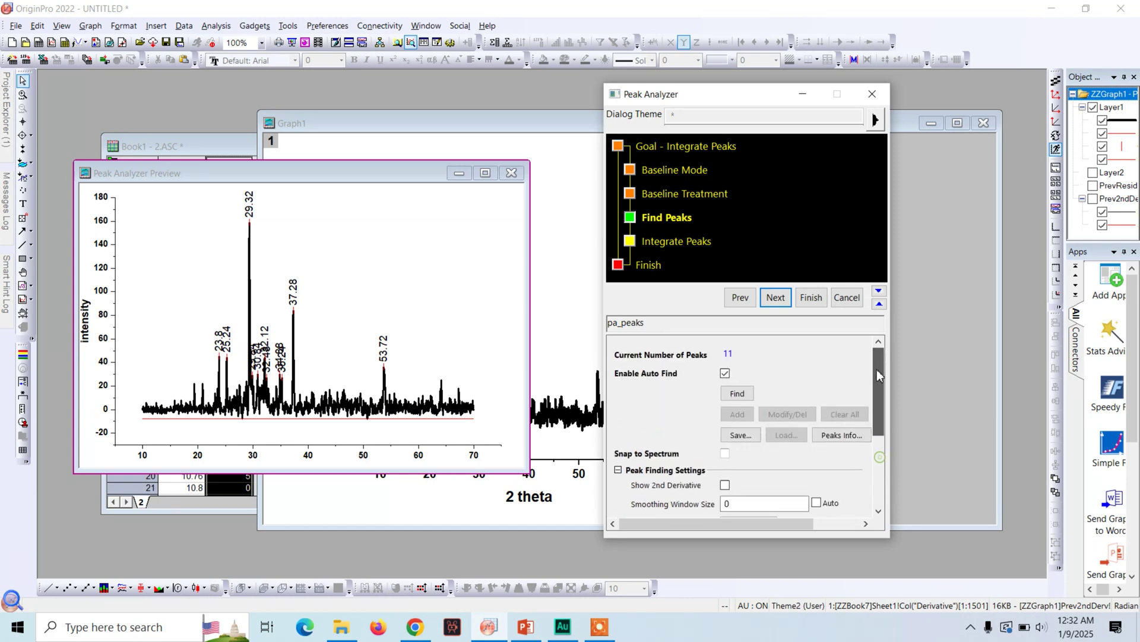
pyautogui.click(738, 394)
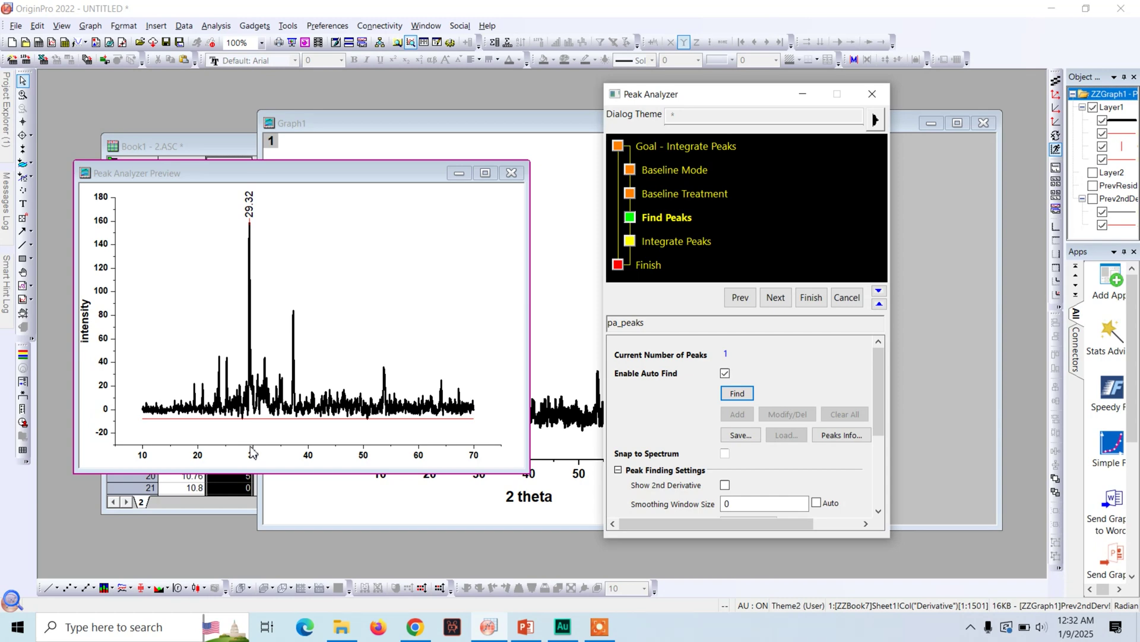
pyautogui.click(782, 299)
pyautogui.moveTo(880, 387); pyautogui.dragTo(880, 469)
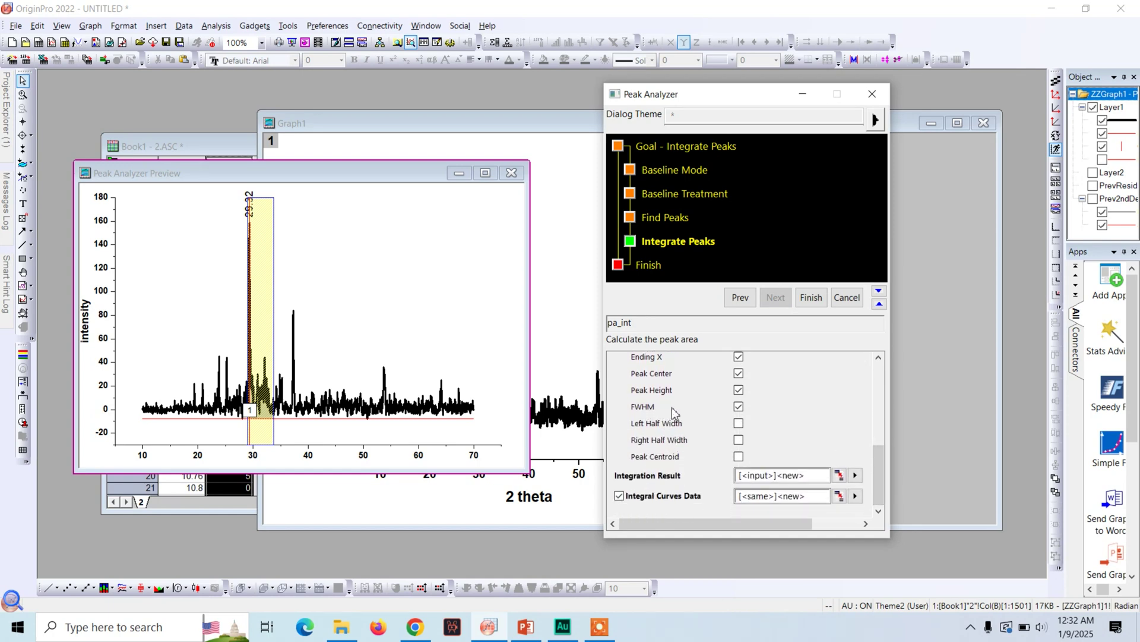
# Finish integration, widen the Integration_Result1 sheet, and select the FWHM value 0.18872
pyautogui.click(811, 297)
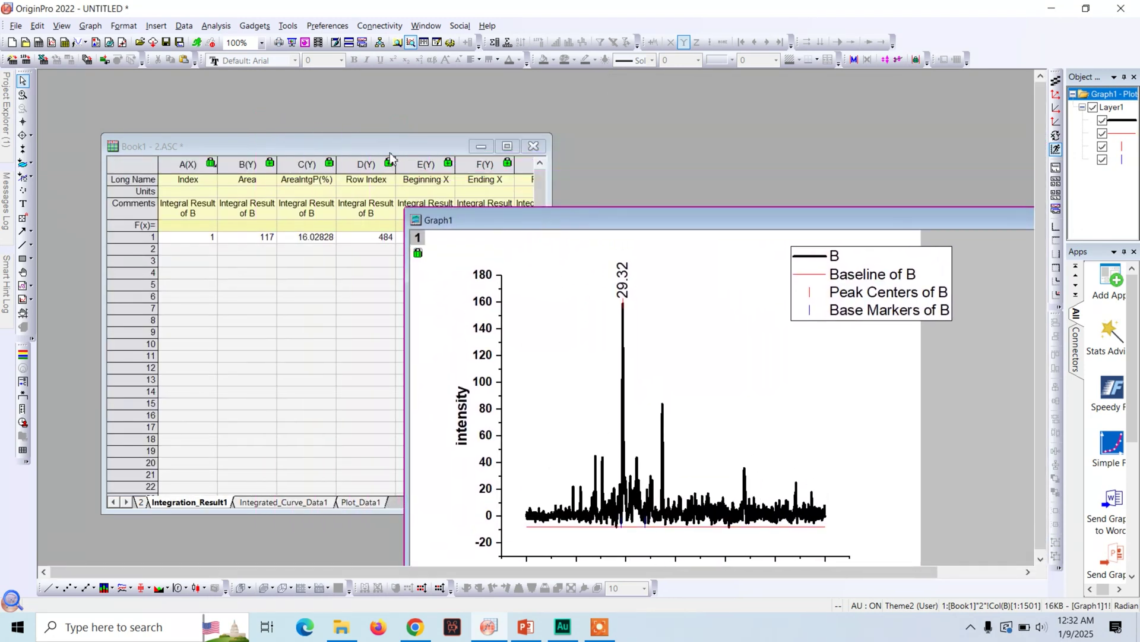
pyautogui.moveTo(366, 141); pyautogui.dragTo(331, 123)
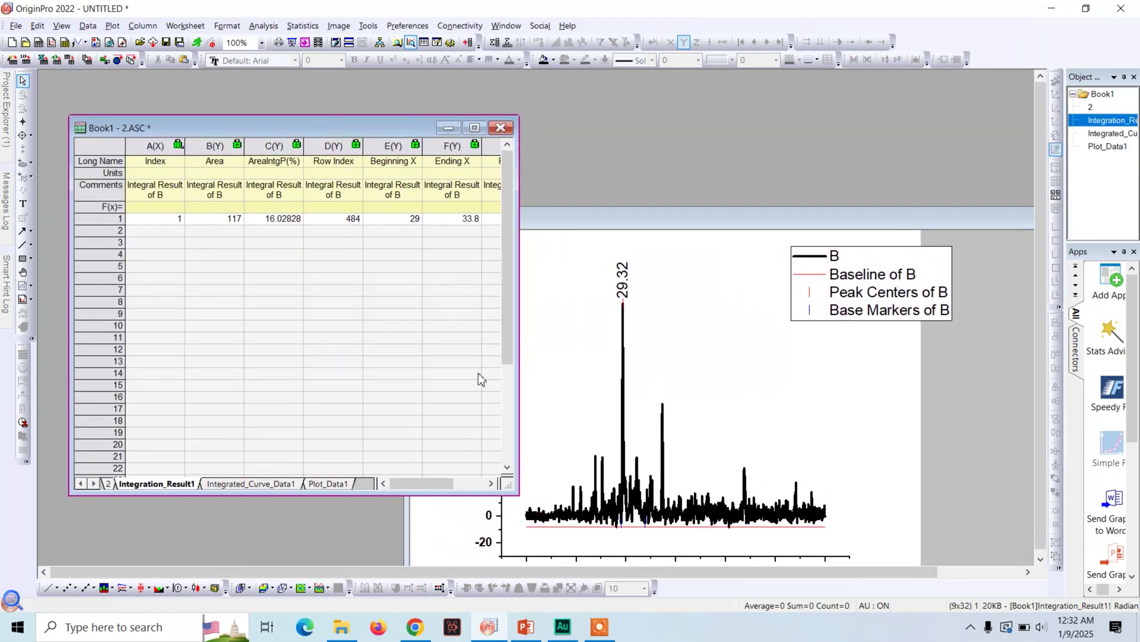
pyautogui.moveTo(545, 412); pyautogui.dragTo(790, 280)
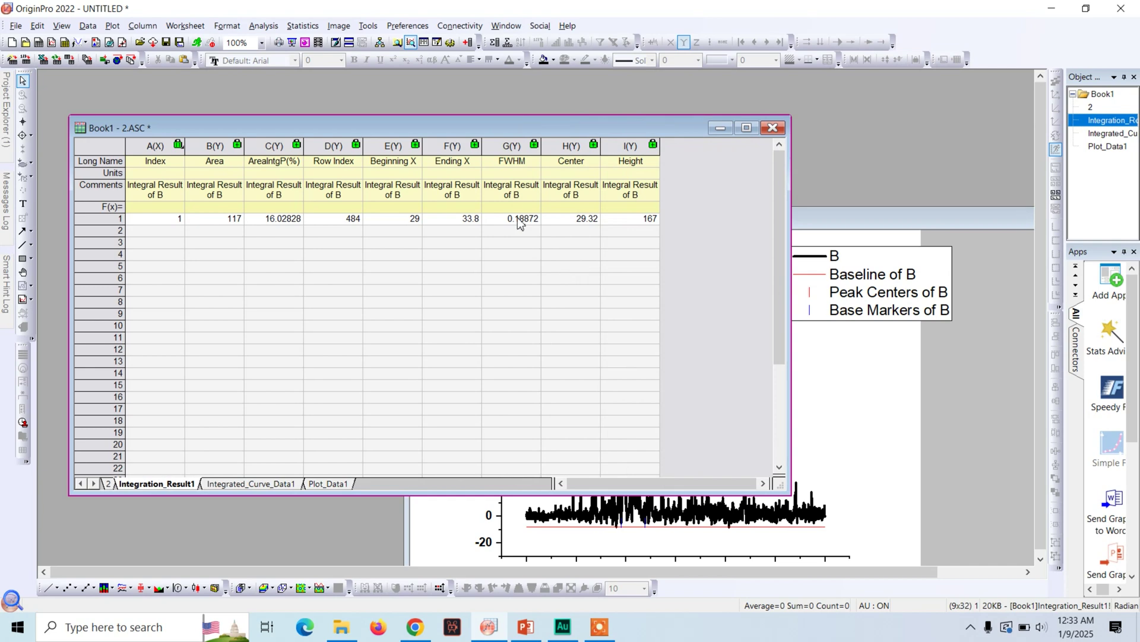
pyautogui.click(815, 221)
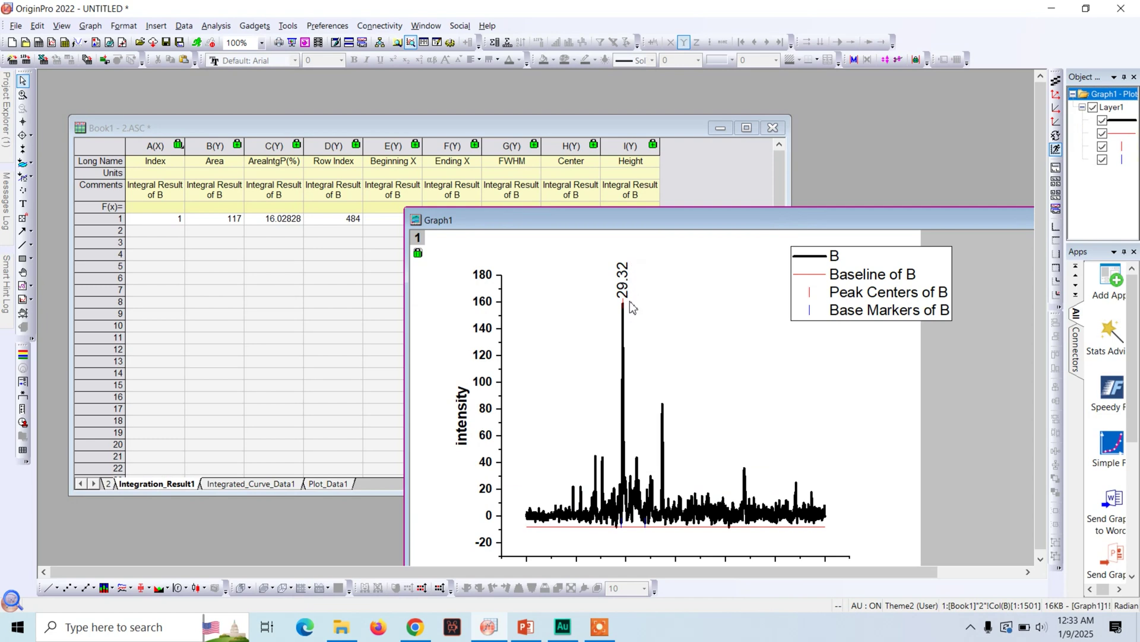
pyautogui.click(570, 129)
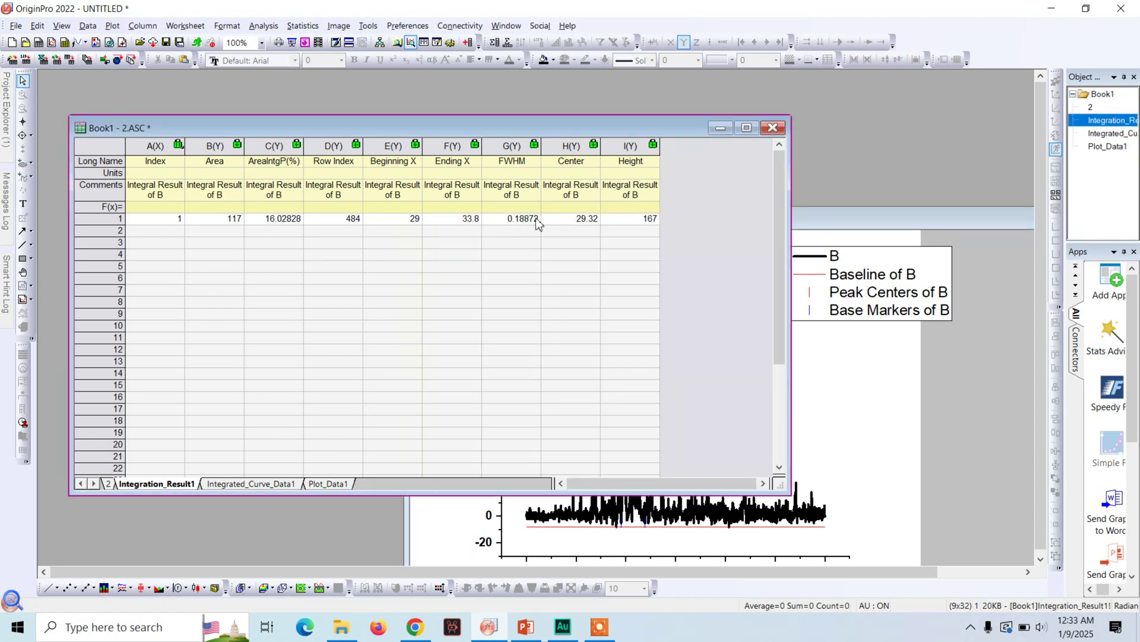
pyautogui.click(512, 220)
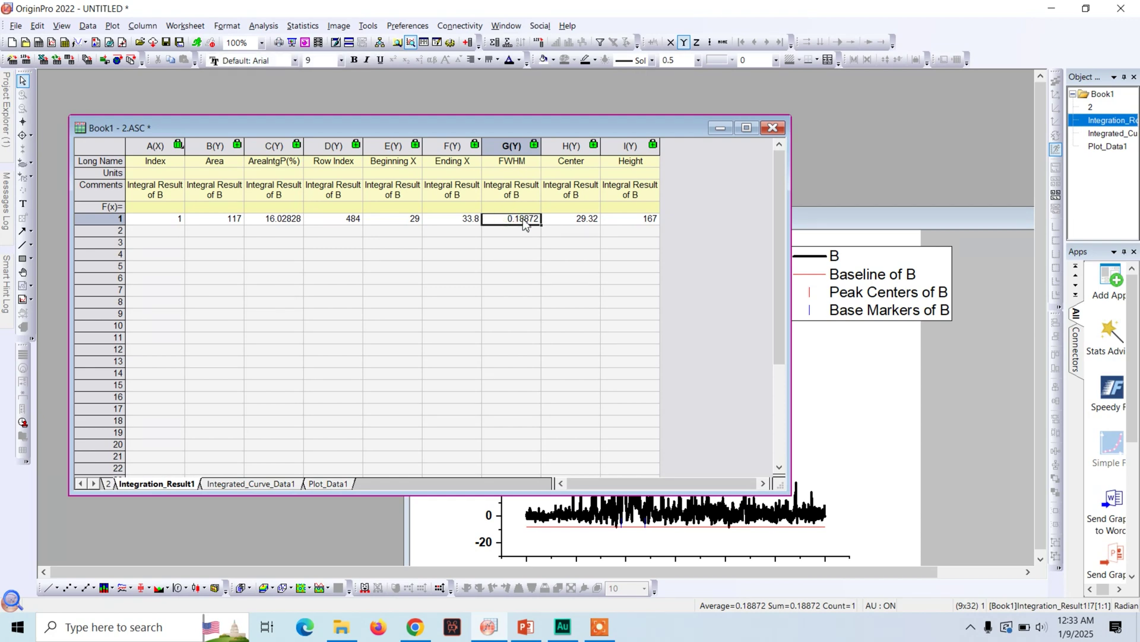
# Copy the FWHM value 0.18872 and open the blank Excel worksheet from its folder
pyautogui.rightClick(524, 222)
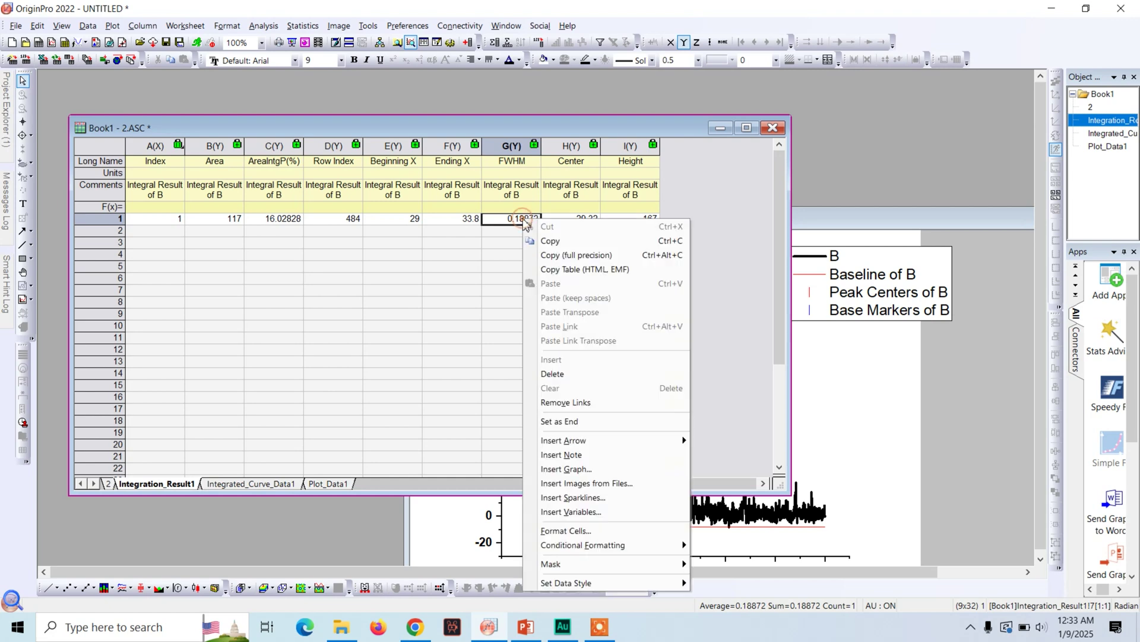
pyautogui.click(550, 239)
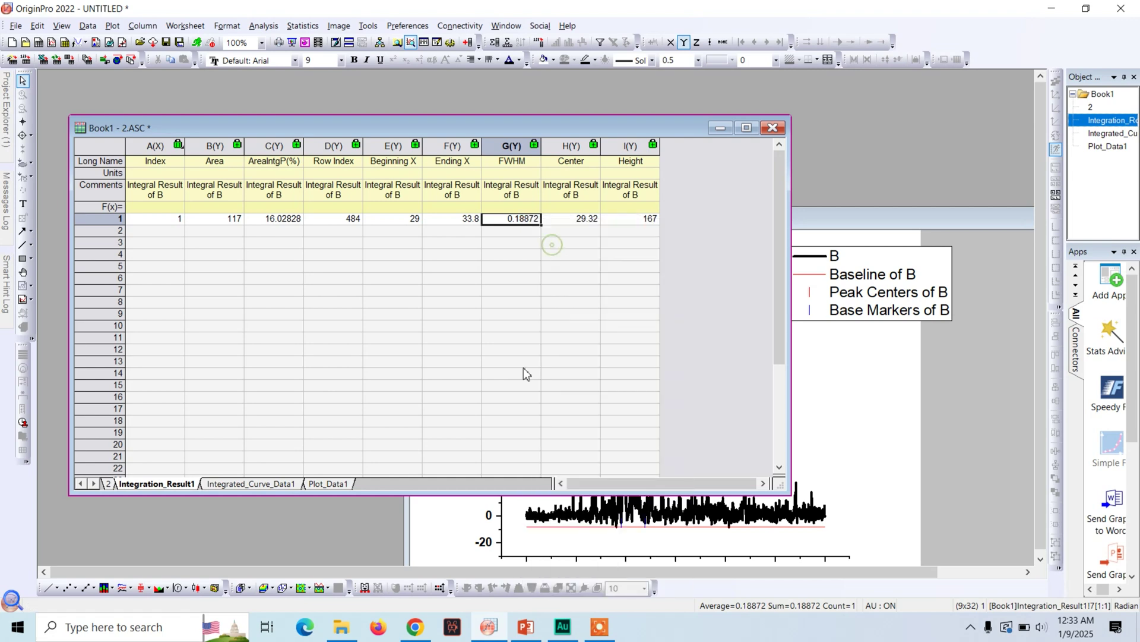
pyautogui.click(340, 626)
pyautogui.click(645, 354)
pyautogui.doubleClick(645, 354)
# Paste 0.18872 into A2 and enter the heading FWHM in A1
pyautogui.click(509, 333)
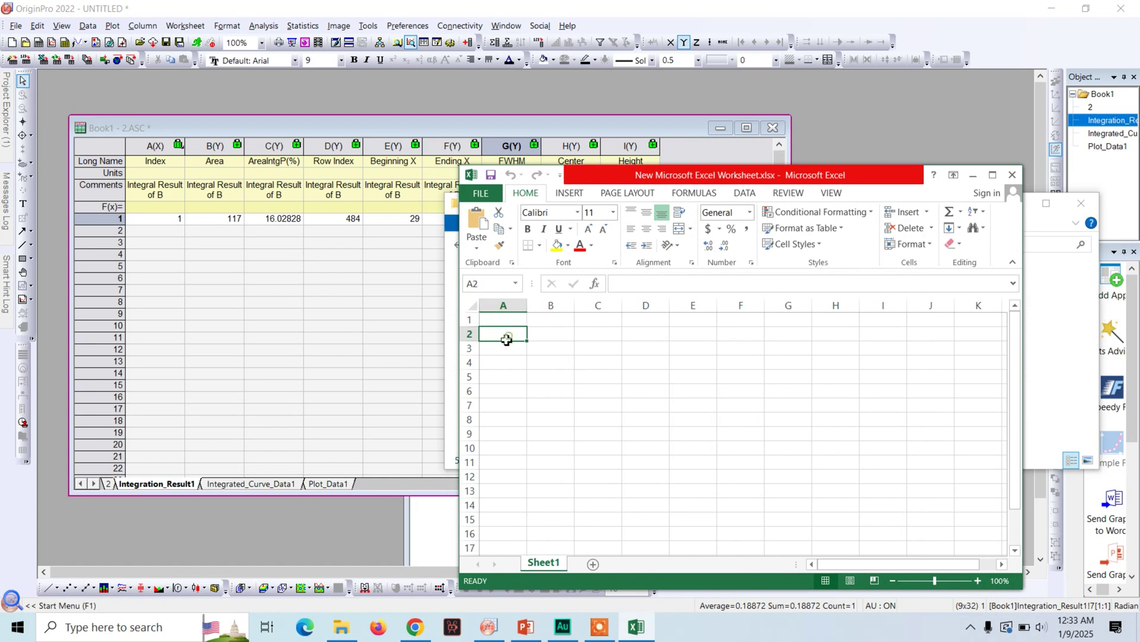
pyautogui.rightClick(507, 336)
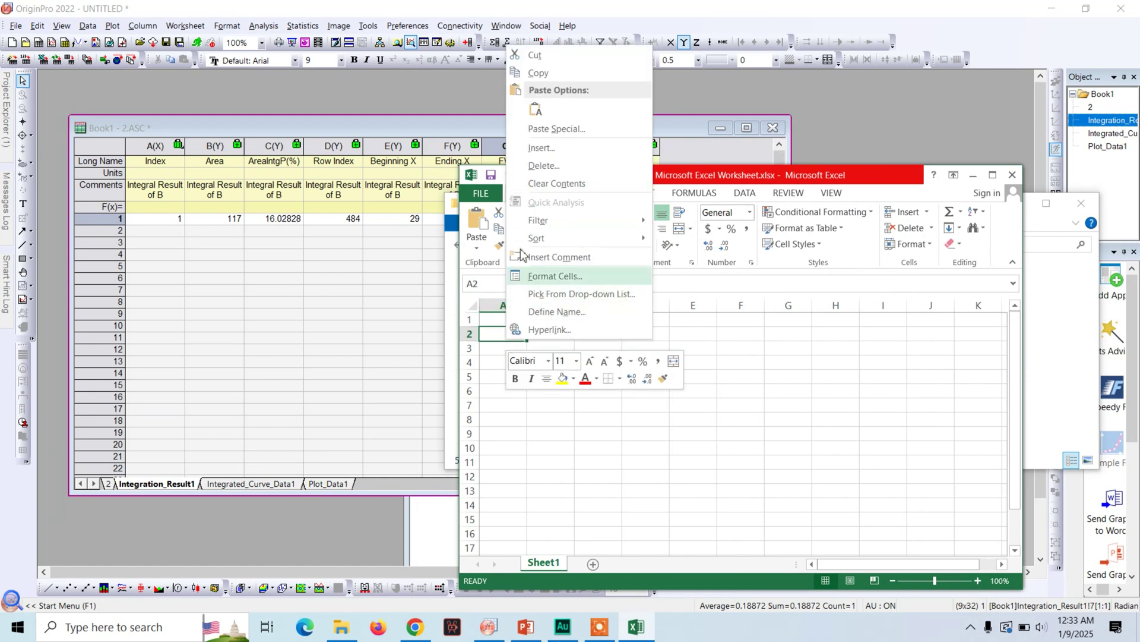
pyautogui.click(536, 110)
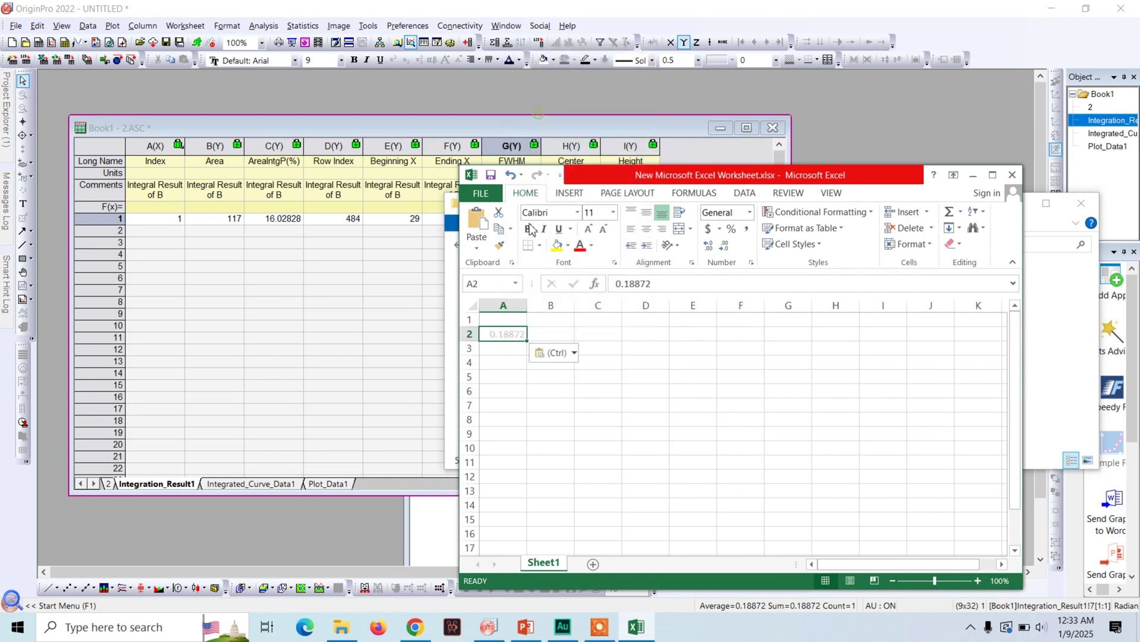
pyautogui.click(505, 319)
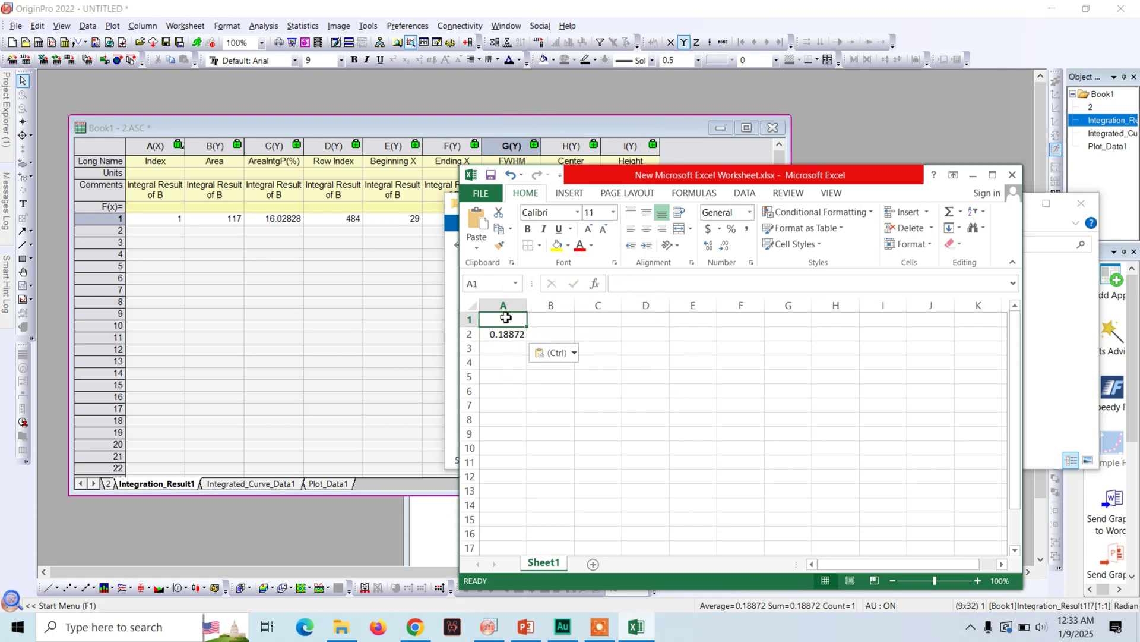
pyautogui.write('FWHM')
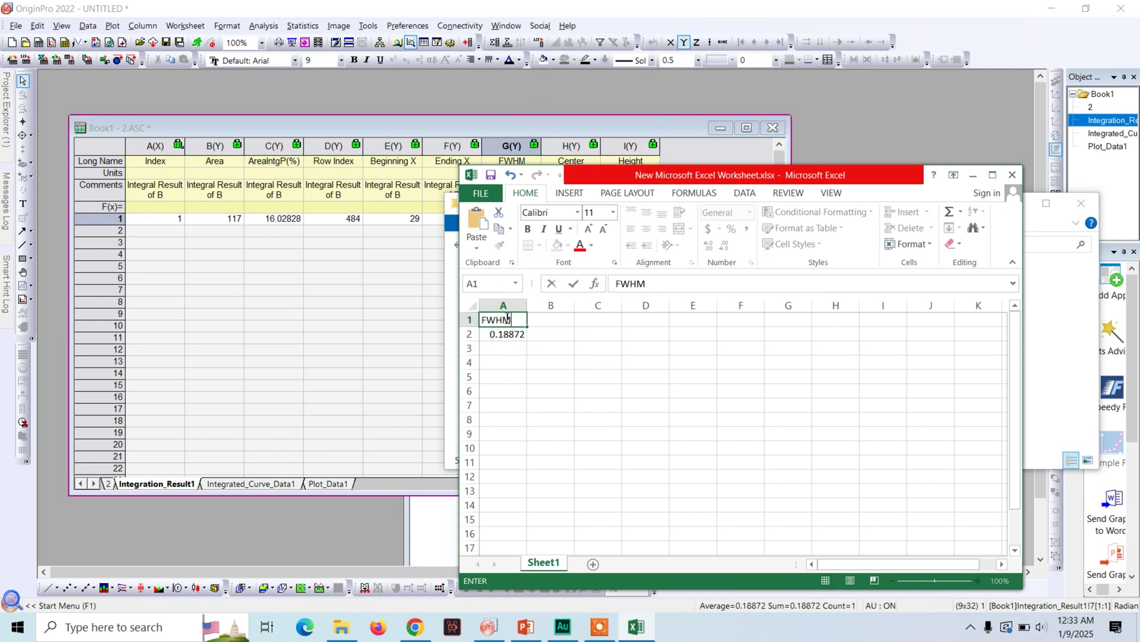
# Commit the FWHM heading, then move the Graph1 window with its 29.32 peak up-left beside Excel
pyautogui.click(558, 319)
pyautogui.moveTo(407, 127)
pyautogui.mouseDown()
pyautogui.moveTo(407, 272)
pyautogui.moveTo(423, 123)
pyautogui.mouseUp()
pyautogui.click(832, 247)
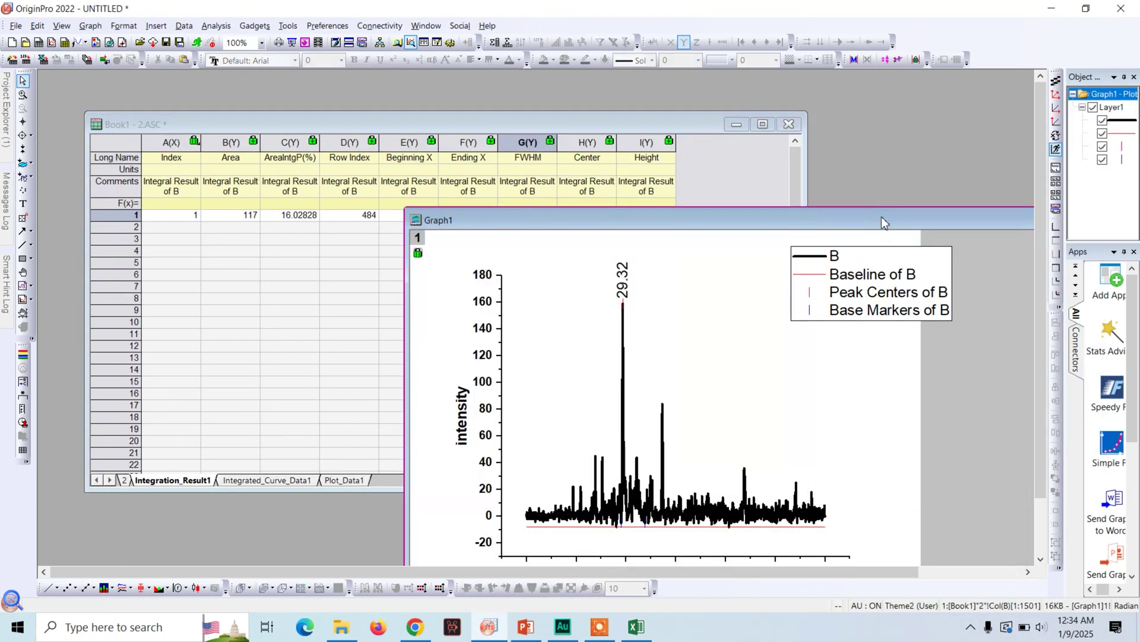
pyautogui.moveTo(878, 217); pyautogui.dragTo(577, 117)
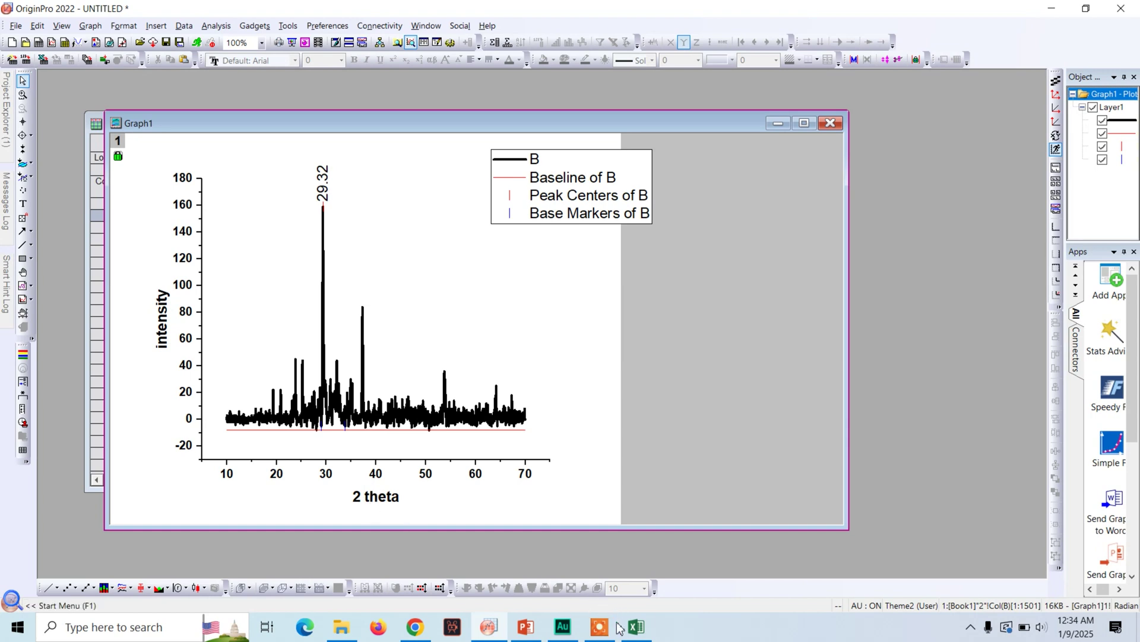
pyautogui.click(636, 626)
# Label column B '2theta' and enter 29.32 in B2
pyautogui.click(561, 335)
pyautogui.click(554, 322)
pyautogui.write('2')
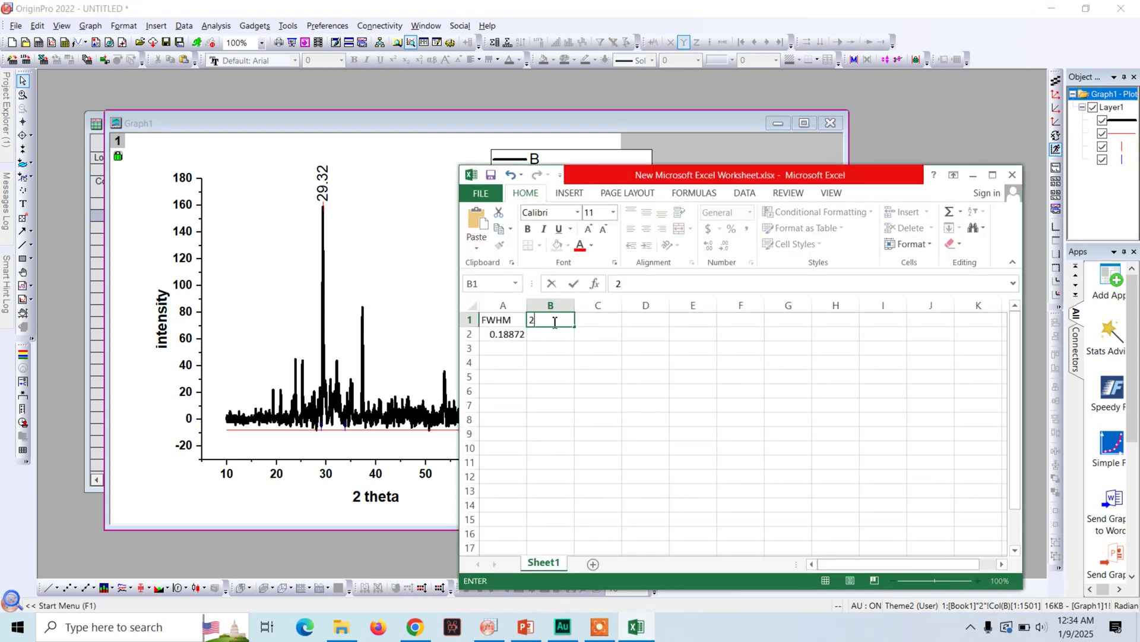
pyautogui.write('theta')
pyautogui.click(547, 335)
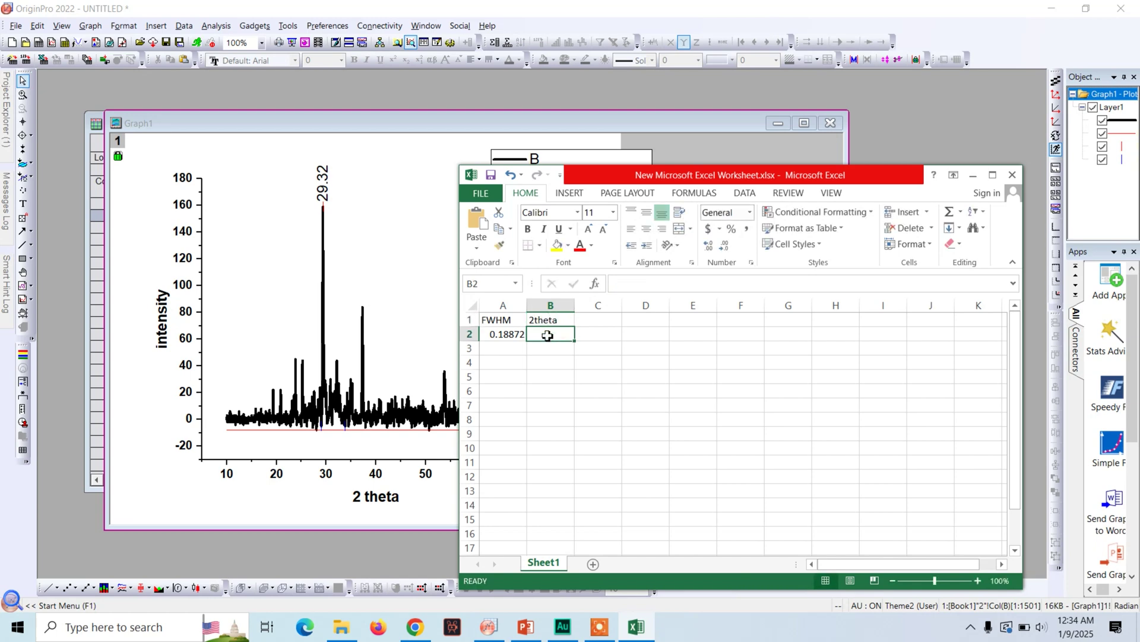
pyautogui.write('29.32')
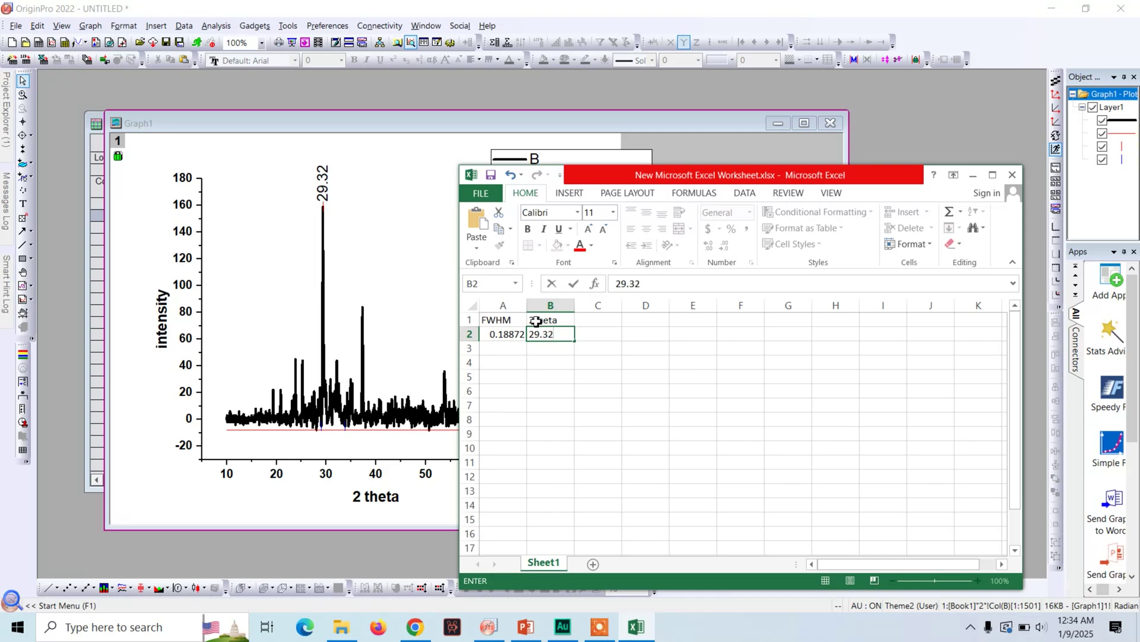
# Add a 'theta' heading in C1 and compute =B2/2 in C2, giving 14.66
pyautogui.click(597, 324)
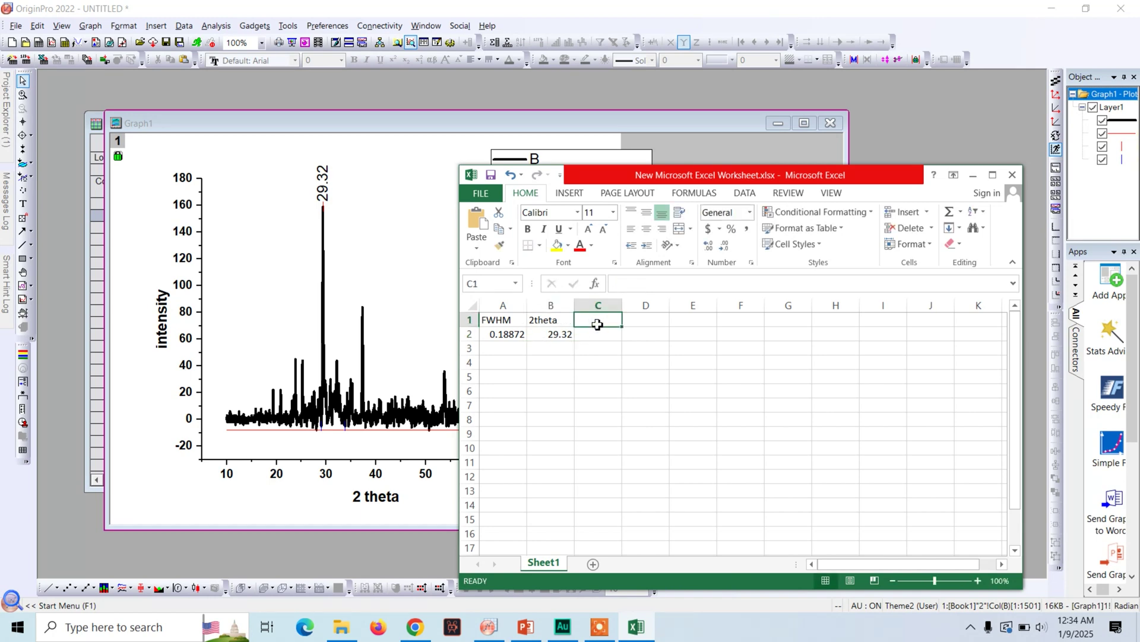
pyautogui.write('theta')
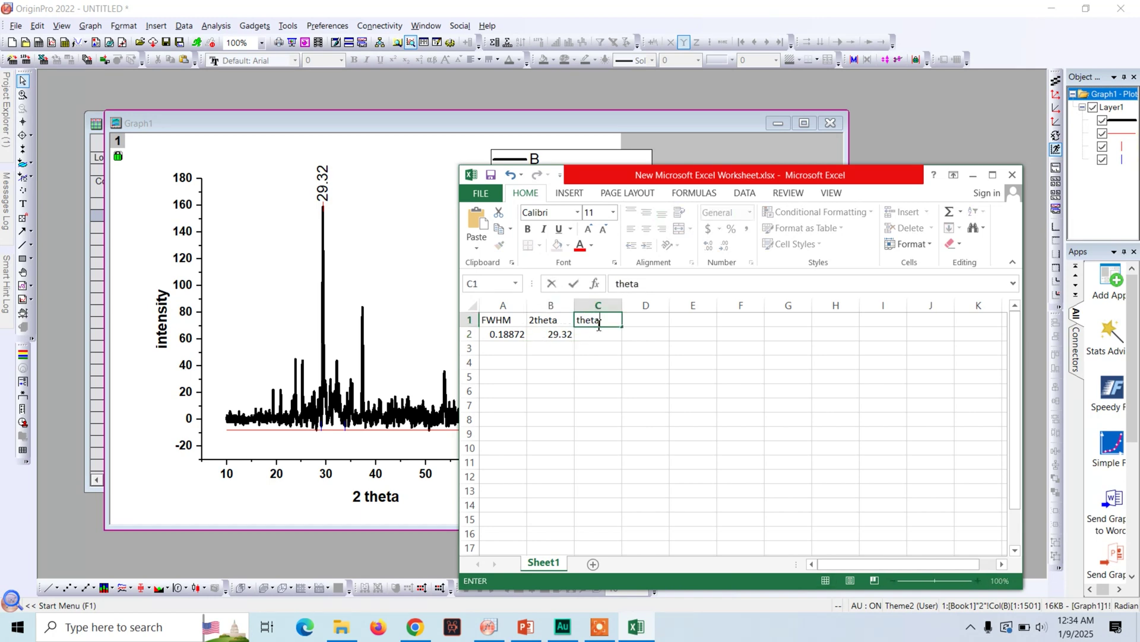
pyautogui.click(596, 336)
pyautogui.click(622, 285)
pyautogui.write('=')
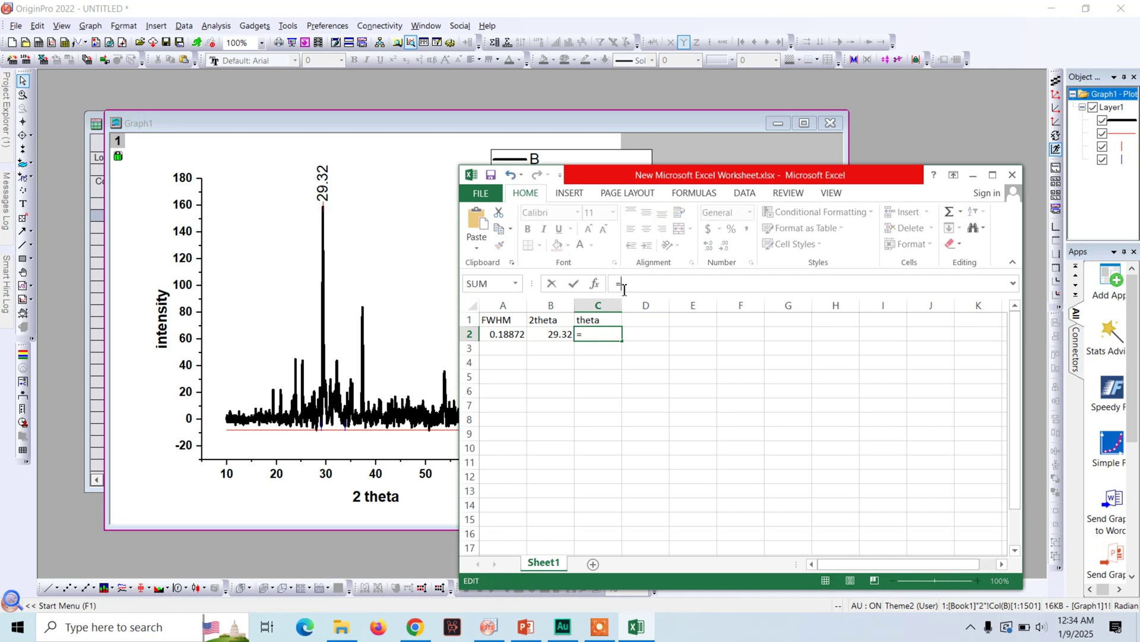
pyautogui.click(554, 335)
pyautogui.write('/2')
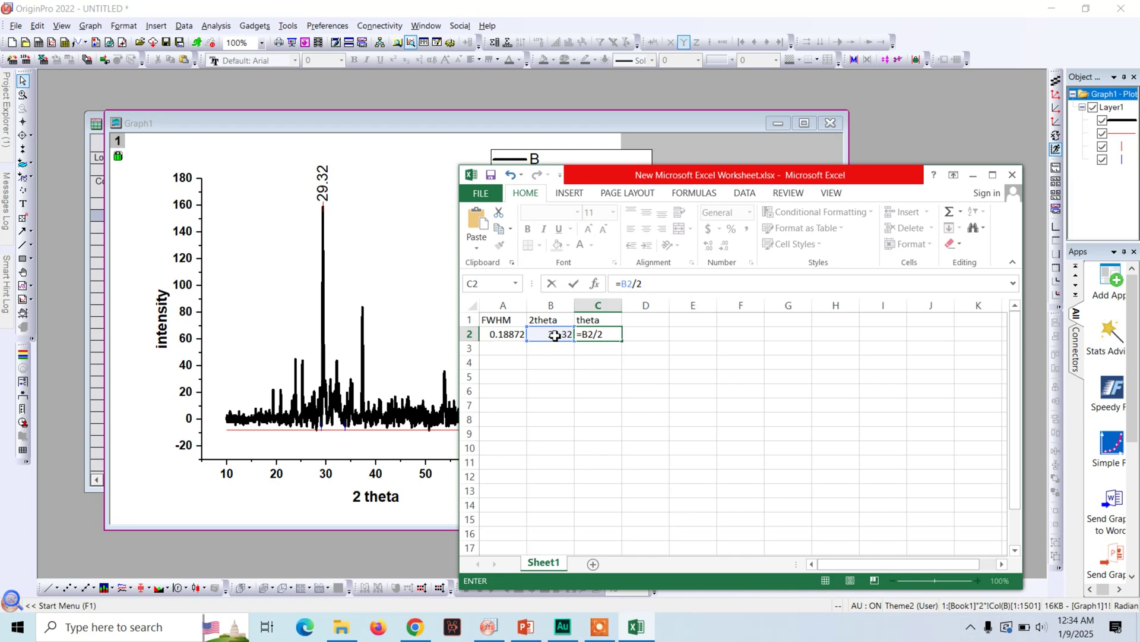
pyautogui.press('Return')
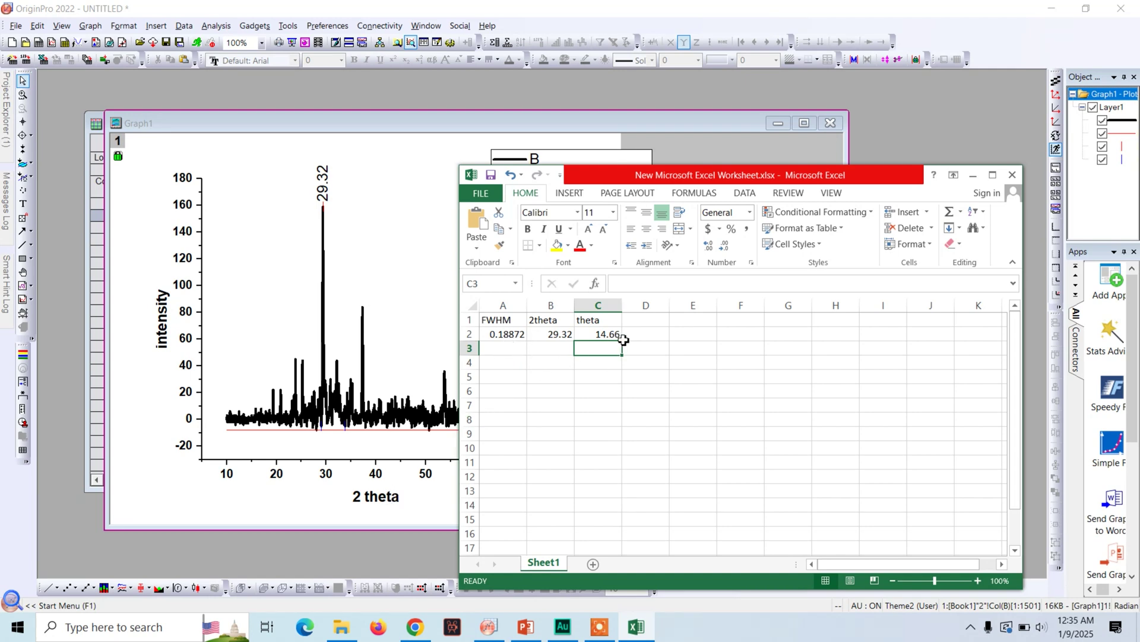
# Head E1 'fwhm radian' and enter =radians(A2) in E2, giving 0.003294
pyautogui.click(672, 323)
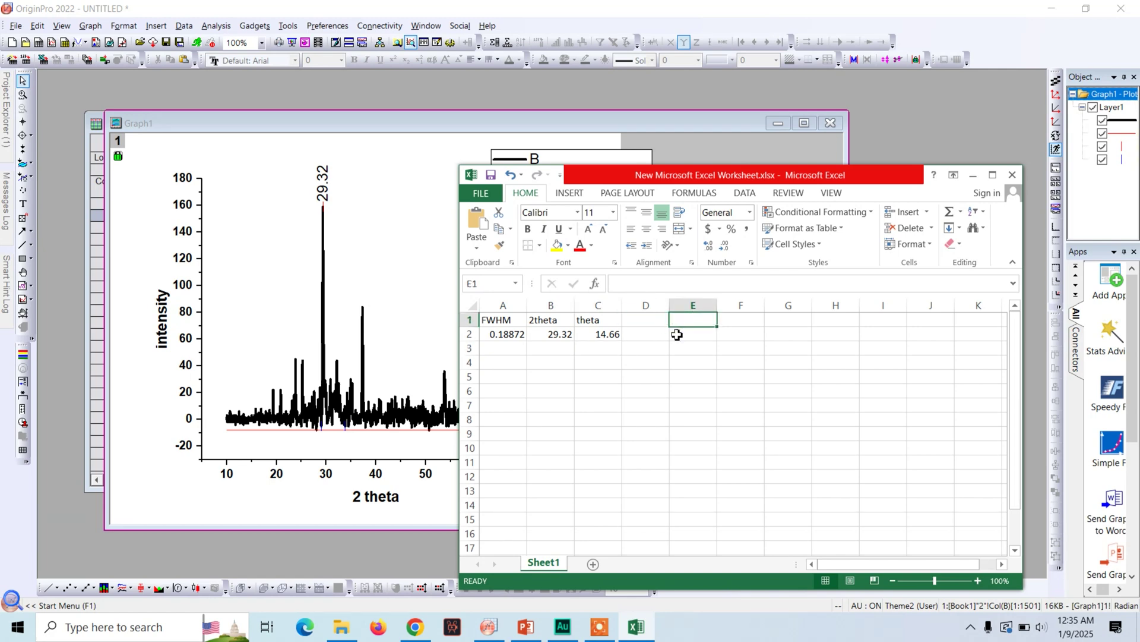
pyautogui.write('fwhm')
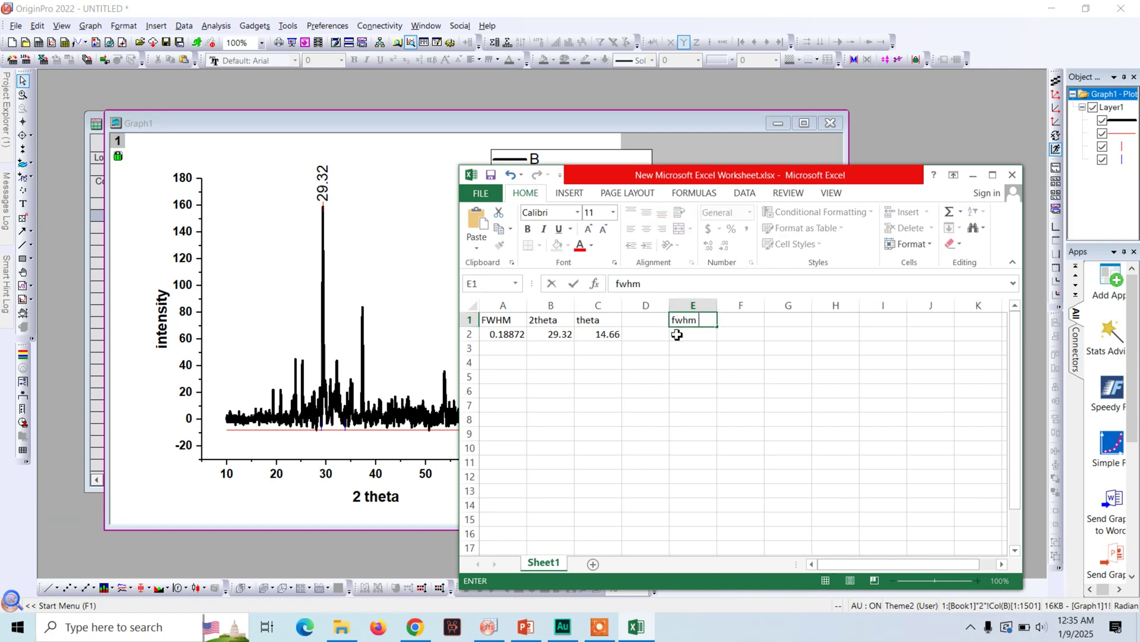
pyautogui.write(' radian')
pyautogui.press('Return')
pyautogui.click(634, 288)
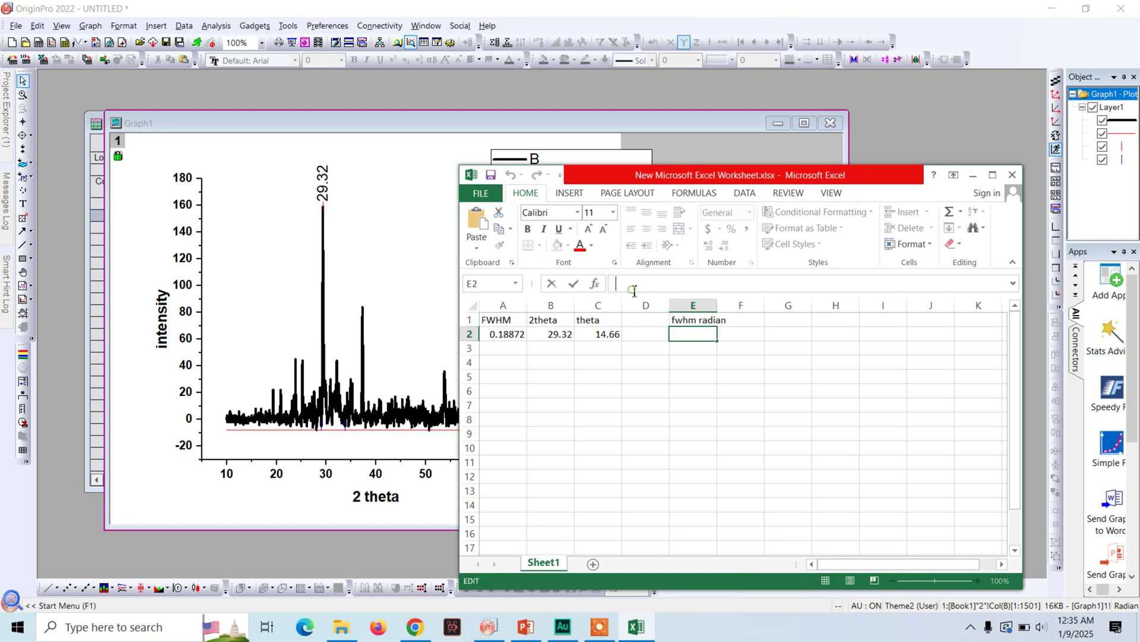
pyautogui.write('=')
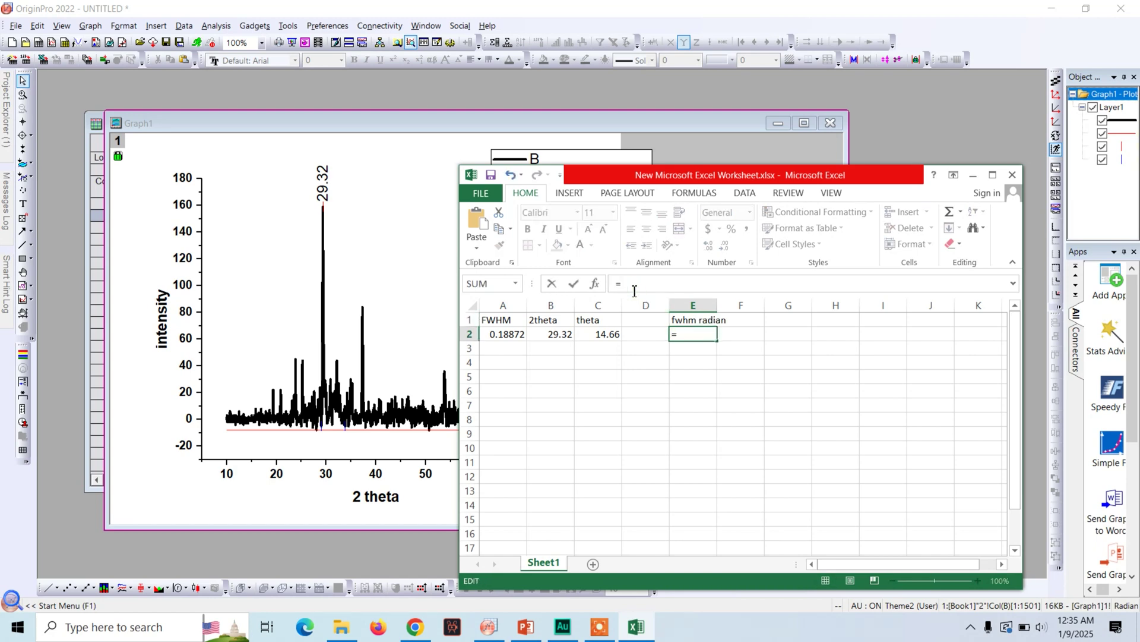
pyautogui.write('radians(')
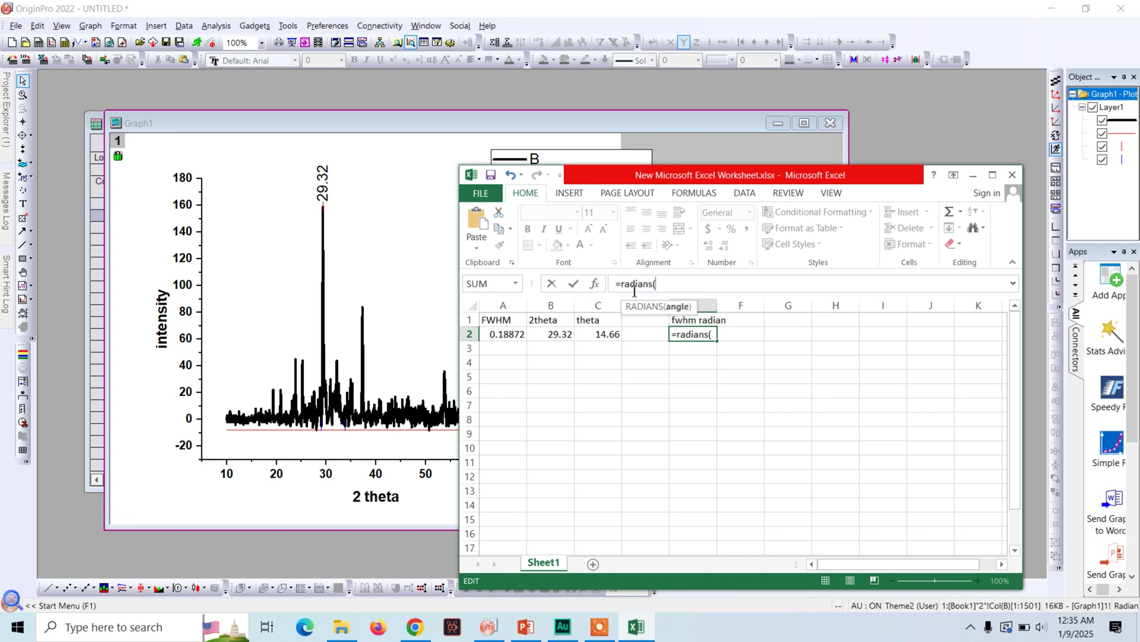
pyautogui.click(507, 334)
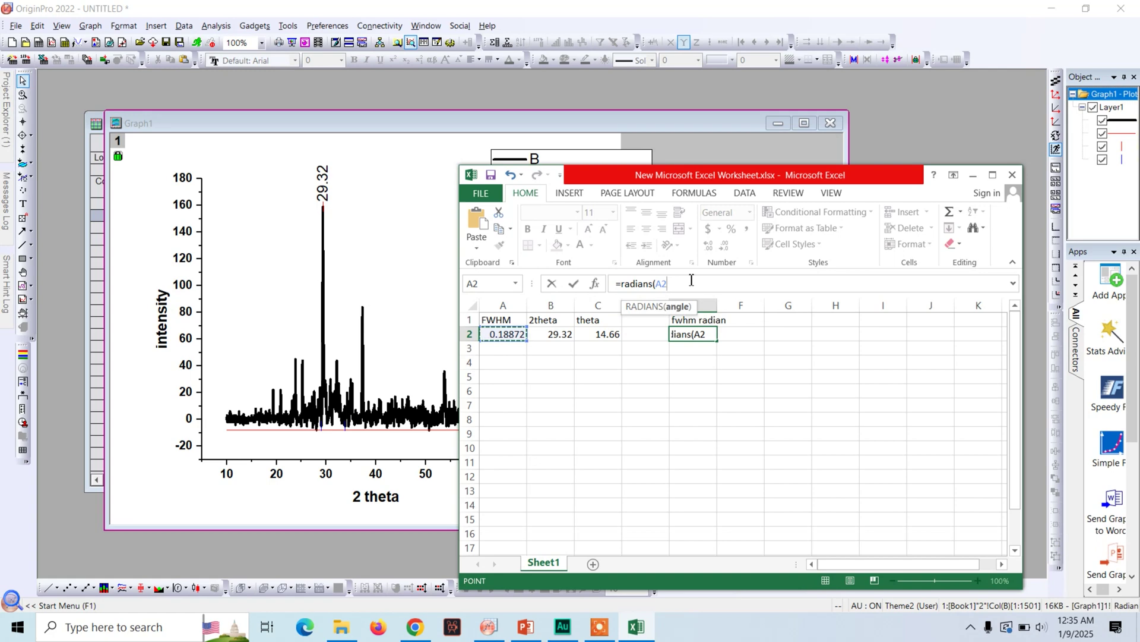
pyautogui.write(')')
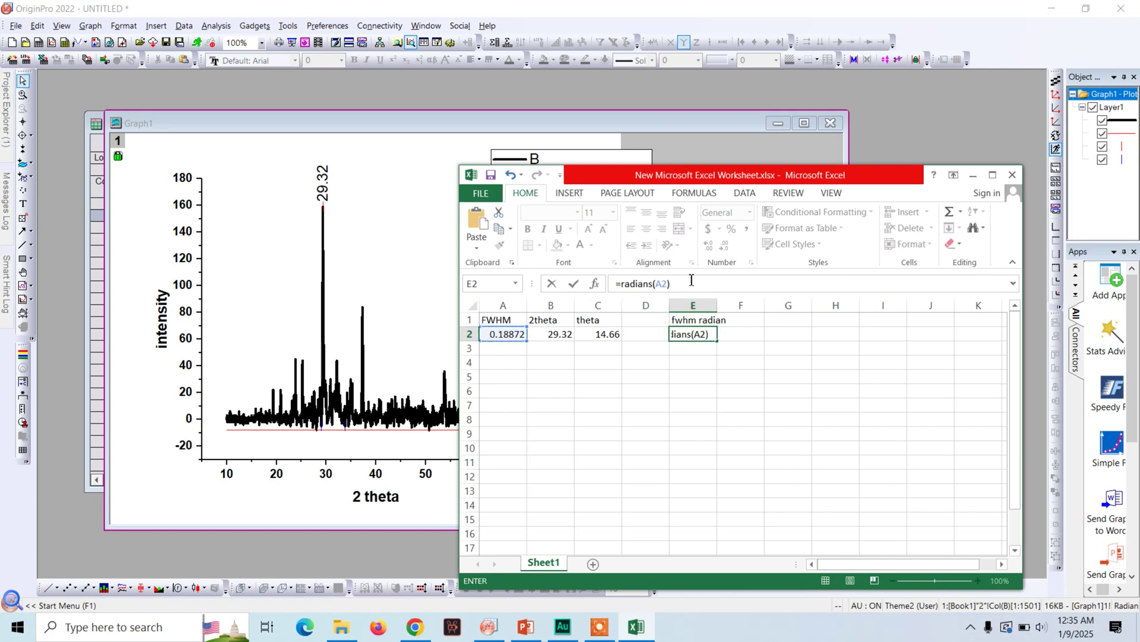
pyautogui.press('Return')
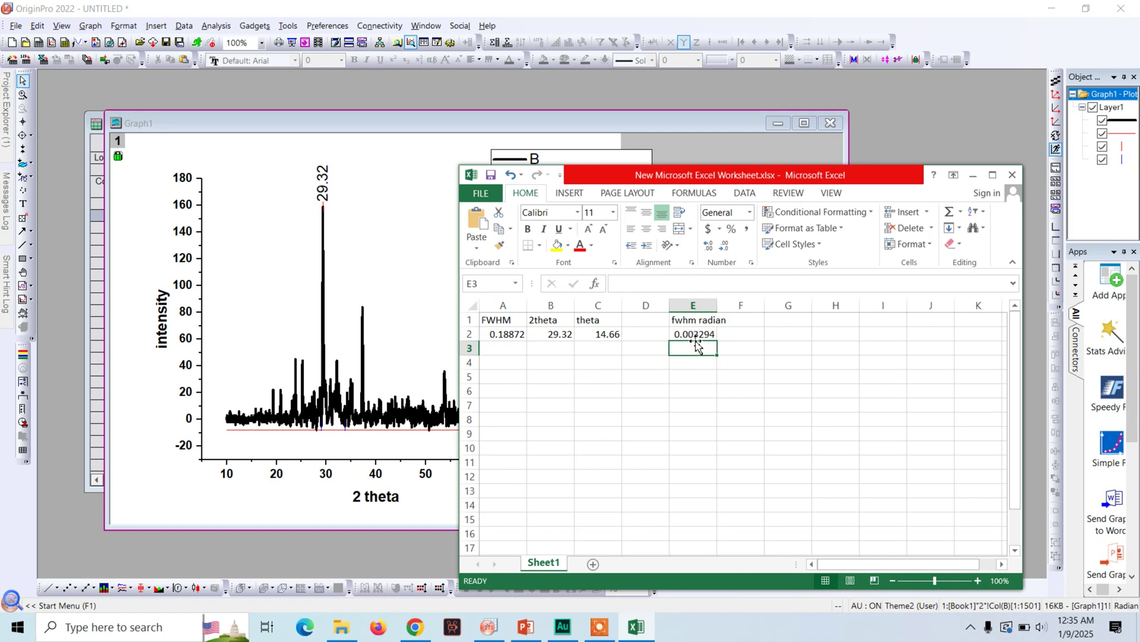
# Rename the C1 heading from 'theta' to 'theta degre'
pyautogui.click(645, 335)
pyautogui.click(774, 323)
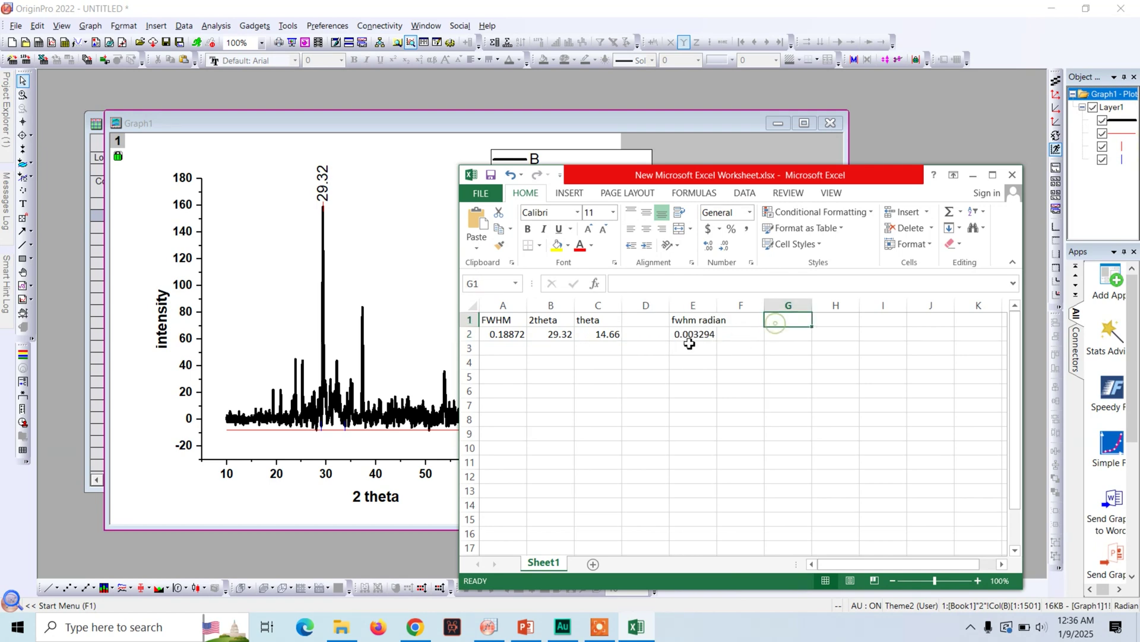
pyautogui.click(596, 320)
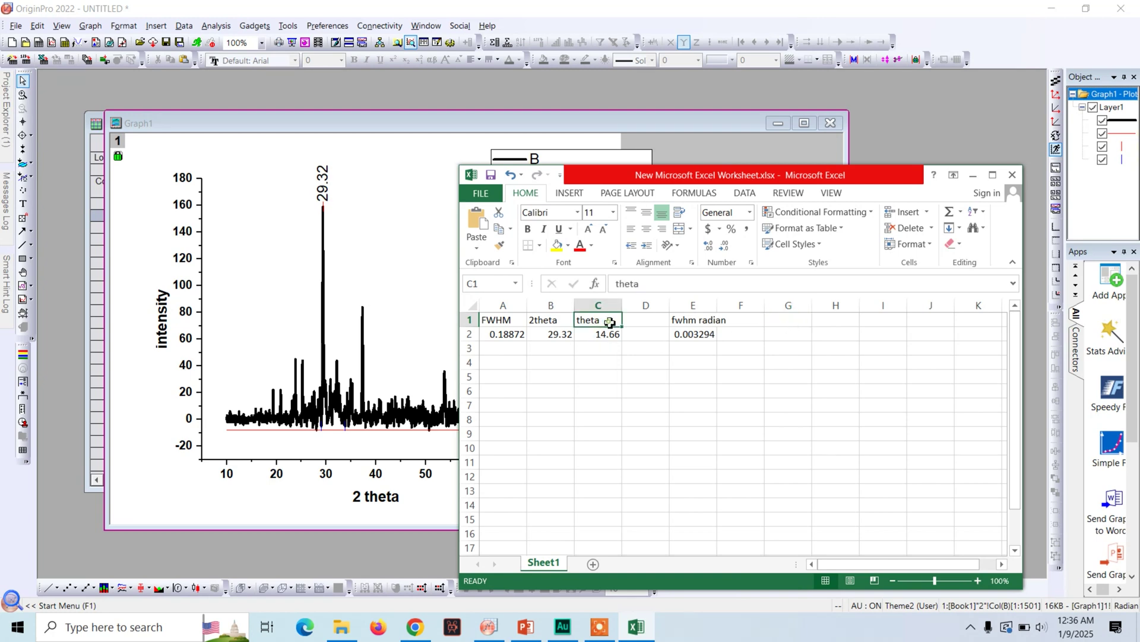
pyautogui.doubleClick(611, 321)
pyautogui.write('degr')
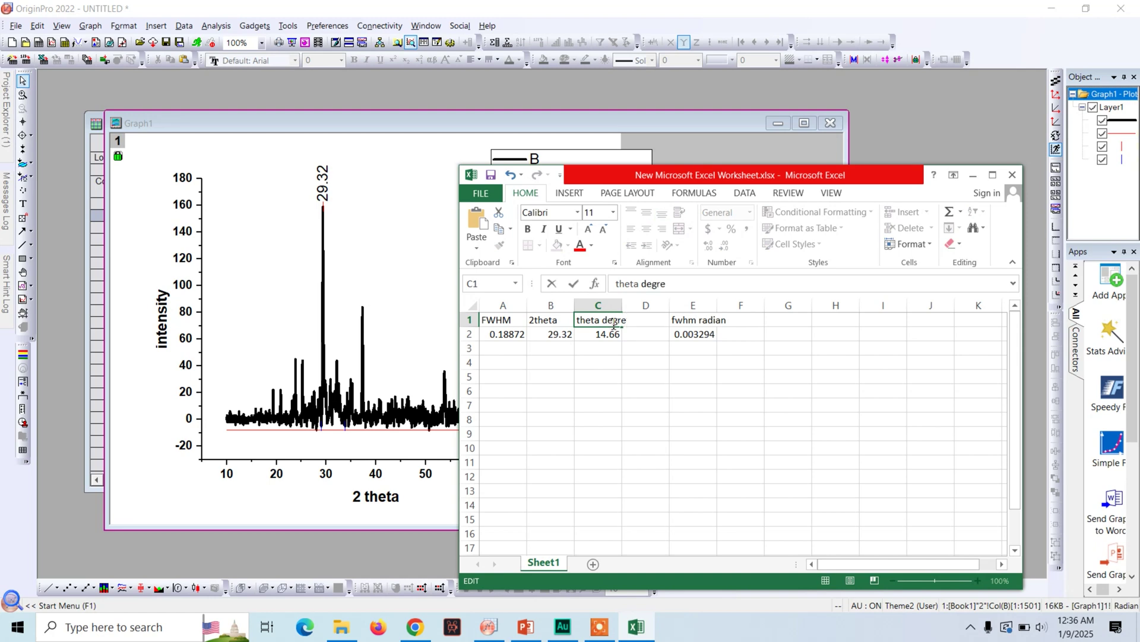
pyautogui.write('e')
# Add a 'theta in Ra' heading in G1 with =radians(C2) in G2, giving 0.255865
pyautogui.click(775, 326)
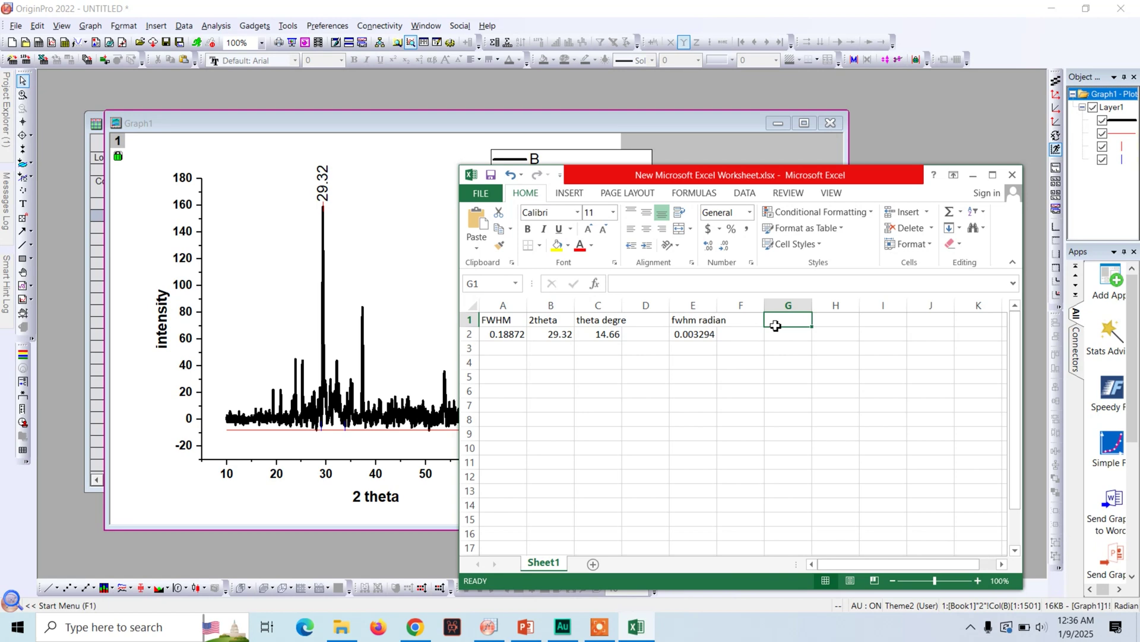
pyautogui.write('theta')
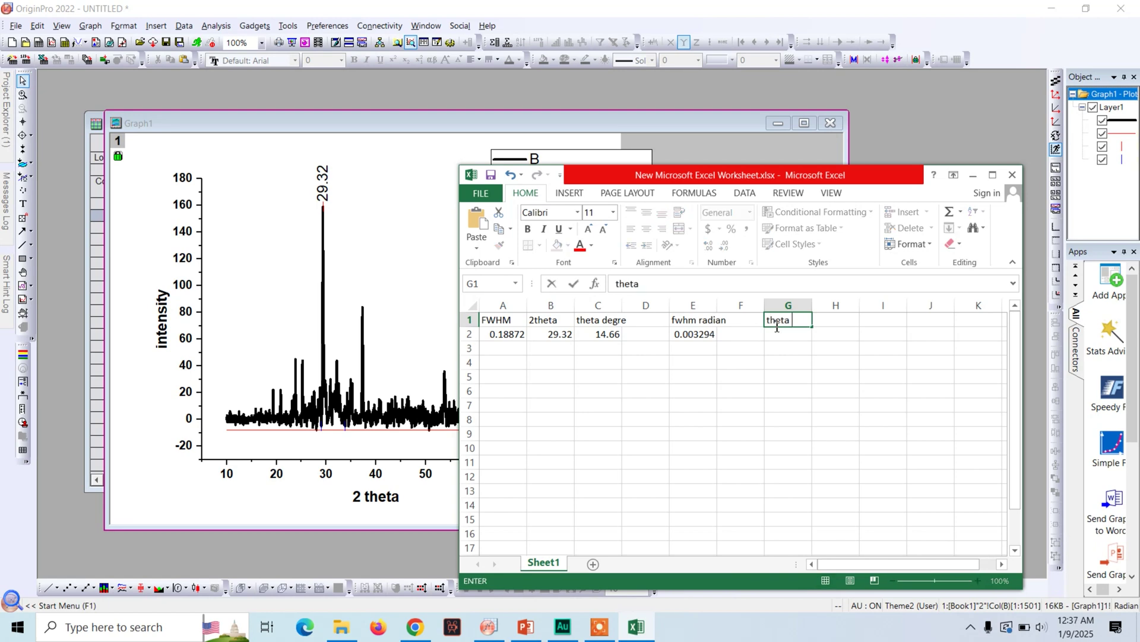
pyautogui.write(' in Ra')
pyautogui.click(792, 336)
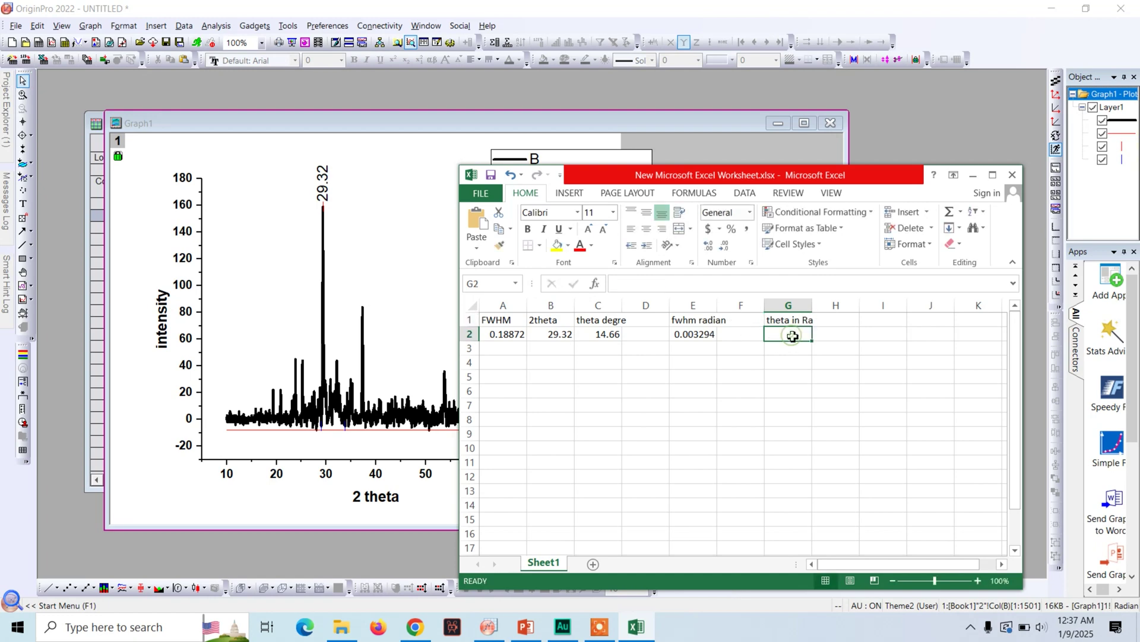
pyautogui.click(662, 288)
pyautogui.write('=')
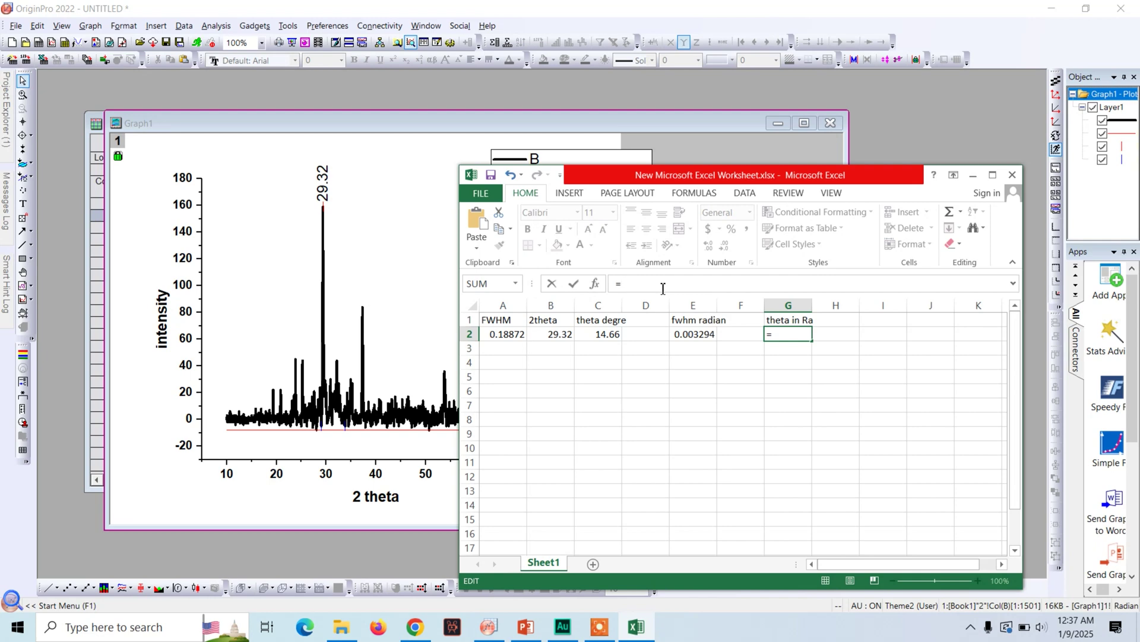
pyautogui.write('radians(')
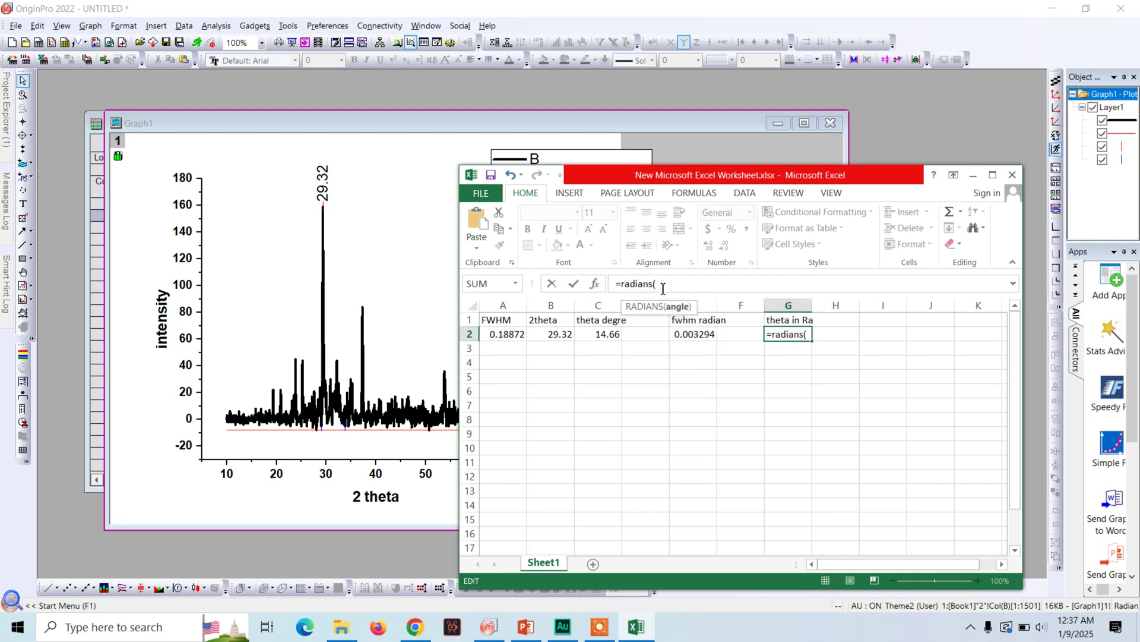
pyautogui.click(611, 332)
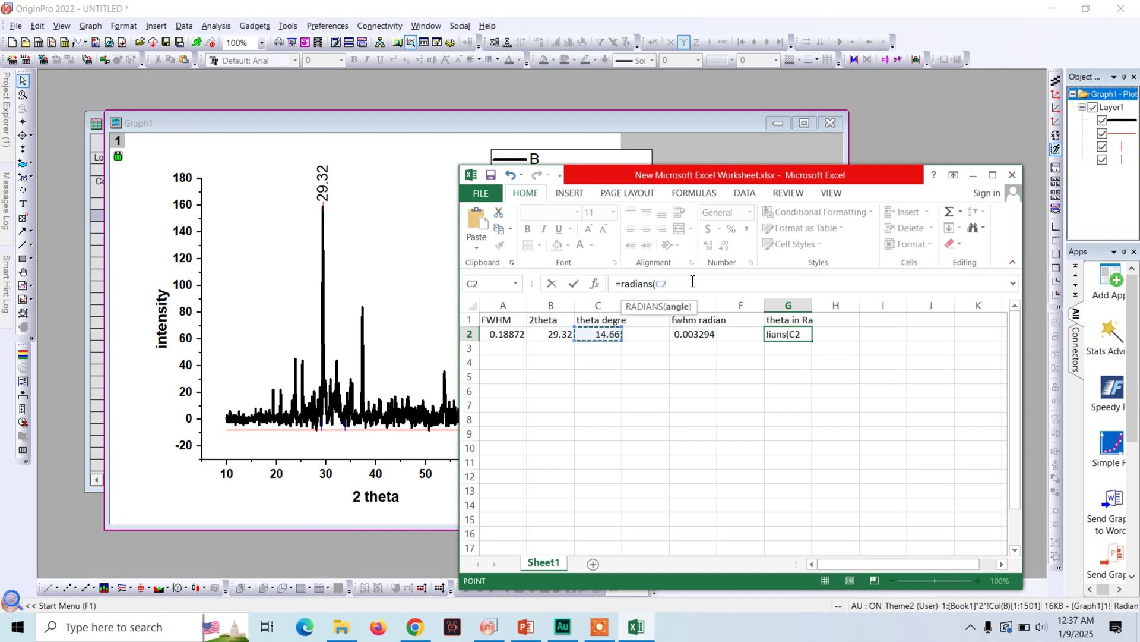
pyautogui.press('Return')
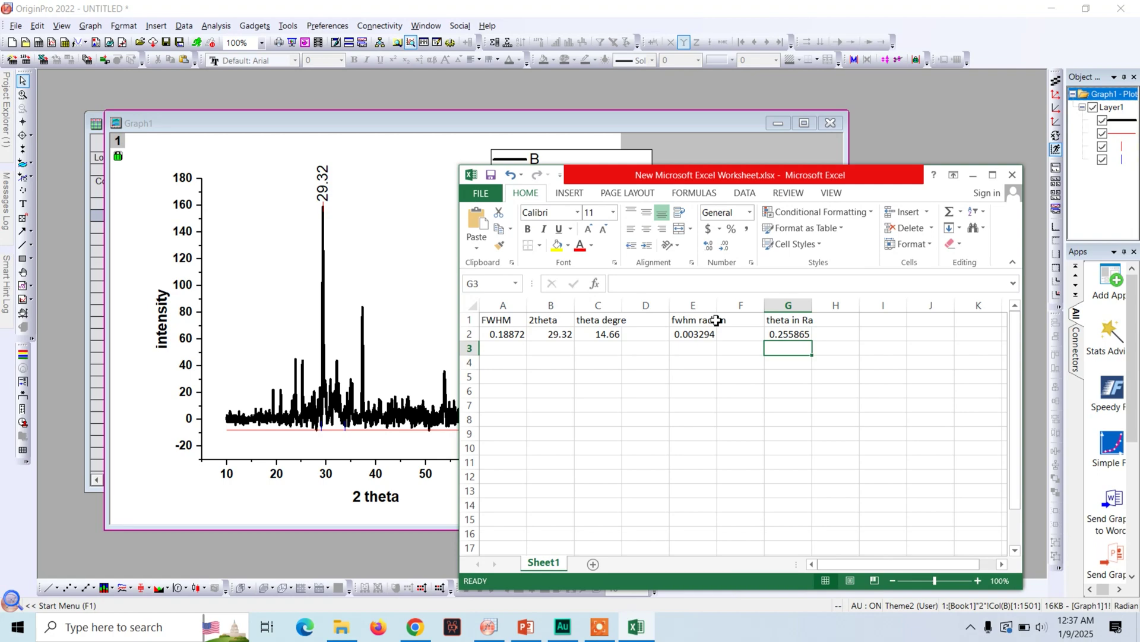
# Shrink the Scherrer Equation slide window to the left and raise the Excel sheet beside it
pyautogui.moveTo(526, 626)
pyautogui.click(544, 558)
pyautogui.moveTo(416, 19); pyautogui.dragTo(431, 66)
pyautogui.moveTo(835, 291); pyautogui.dragTo(643, 289)
pyautogui.moveTo(333, 58); pyautogui.dragTo(315, 34)
pyautogui.click(695, 176)
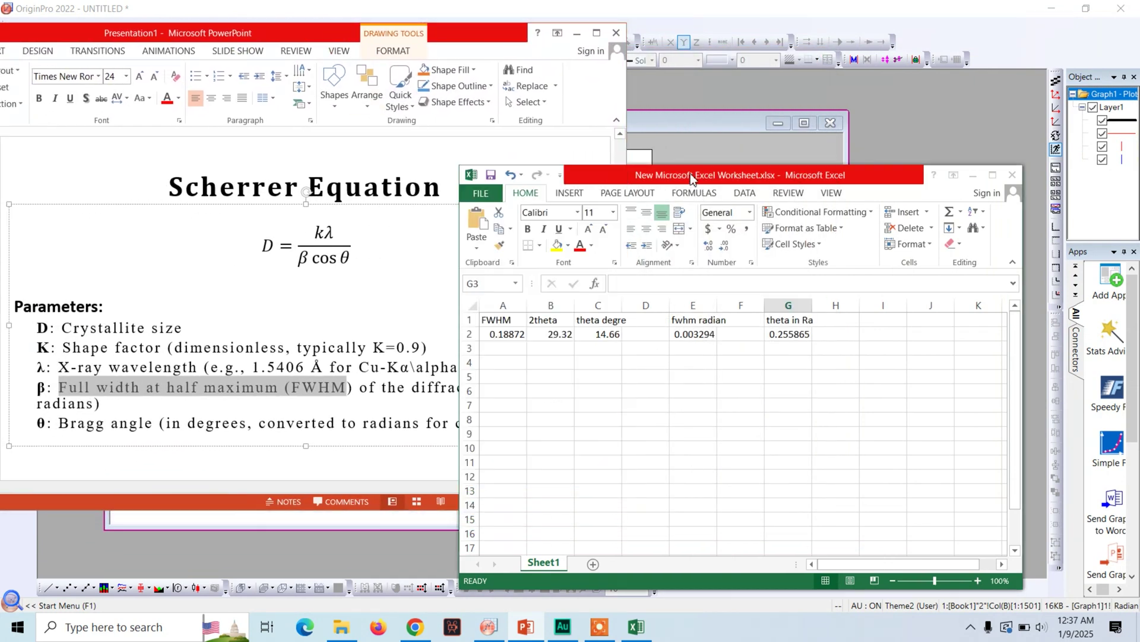
pyautogui.moveTo(695, 176); pyautogui.dragTo(705, 129)
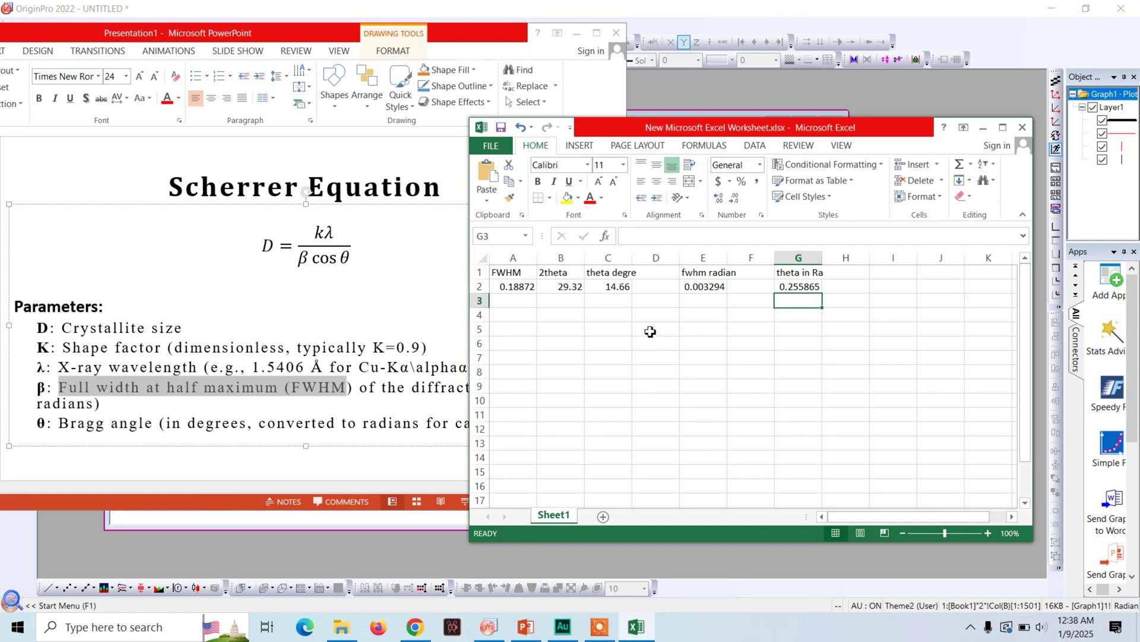
# Enter the D= label and K value 0.9 in row 5
pyautogui.click(625, 332)
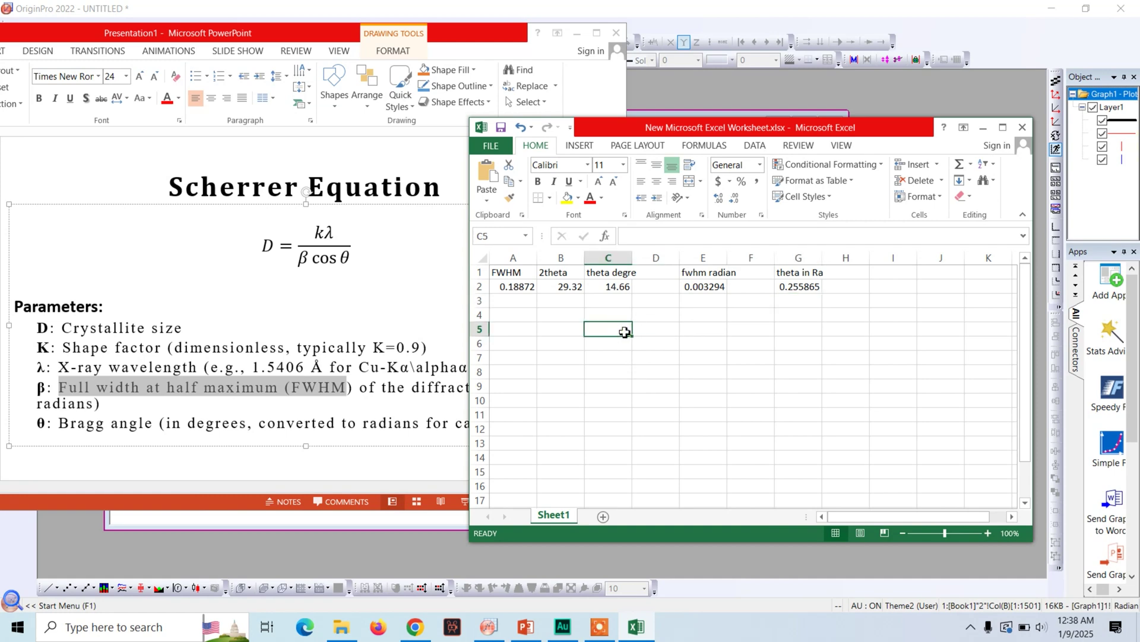
pyautogui.write('D=')
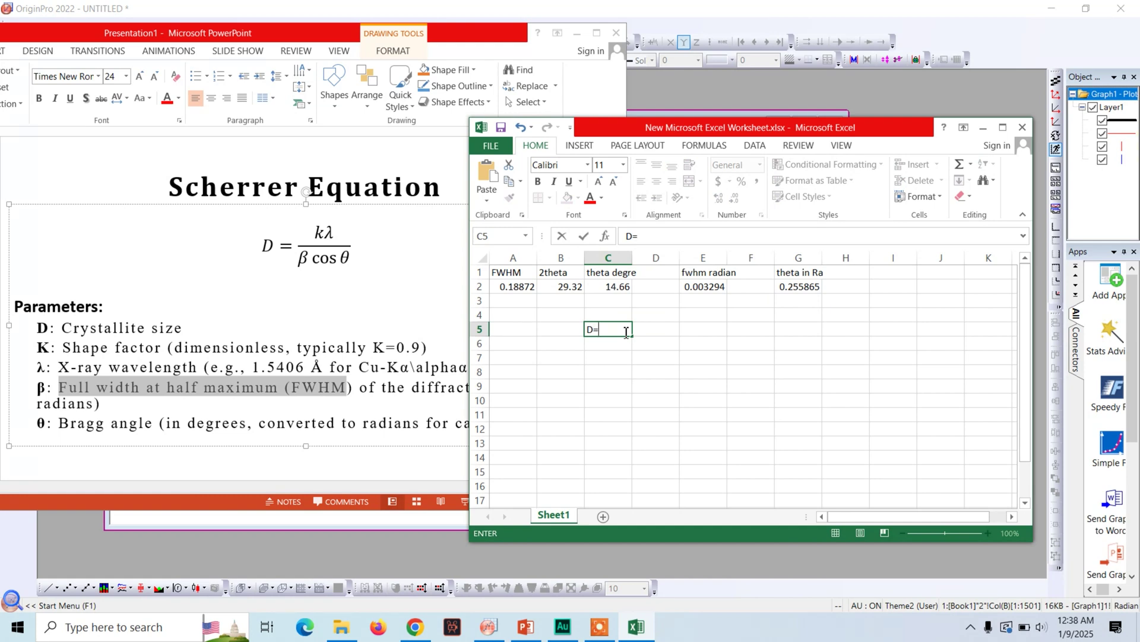
pyautogui.click(657, 330)
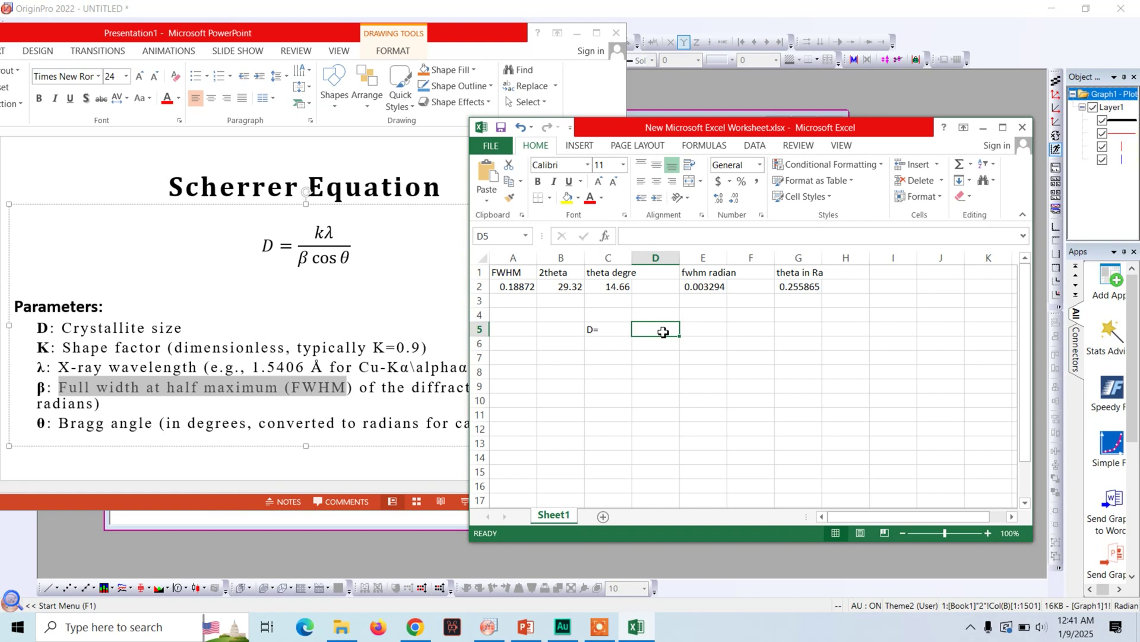
pyautogui.write('0.9')
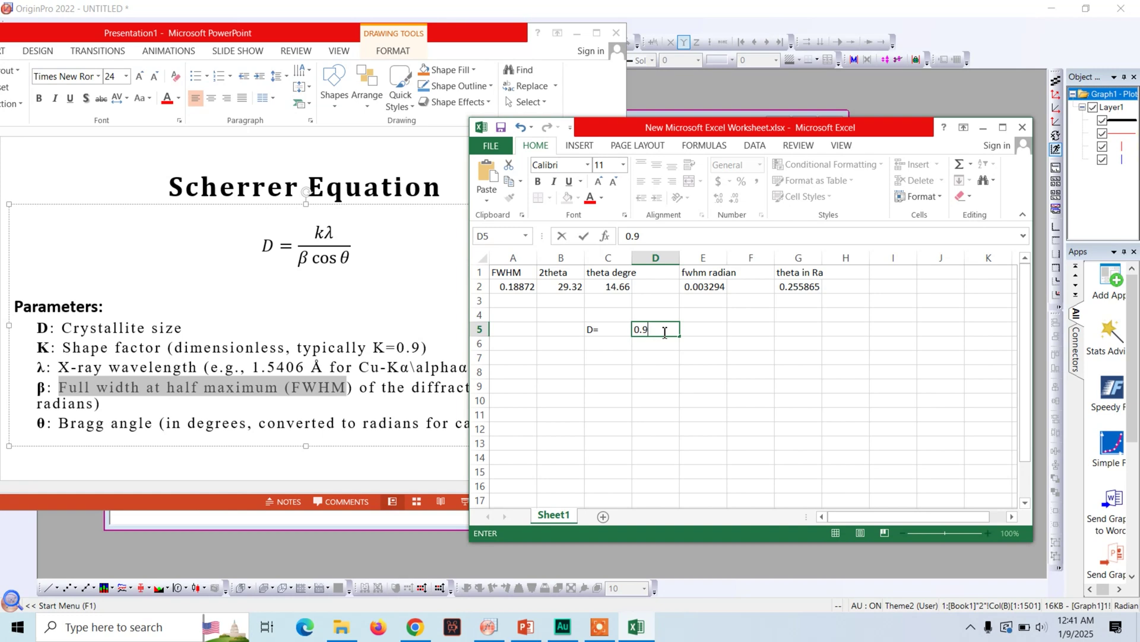
pyautogui.click(702, 333)
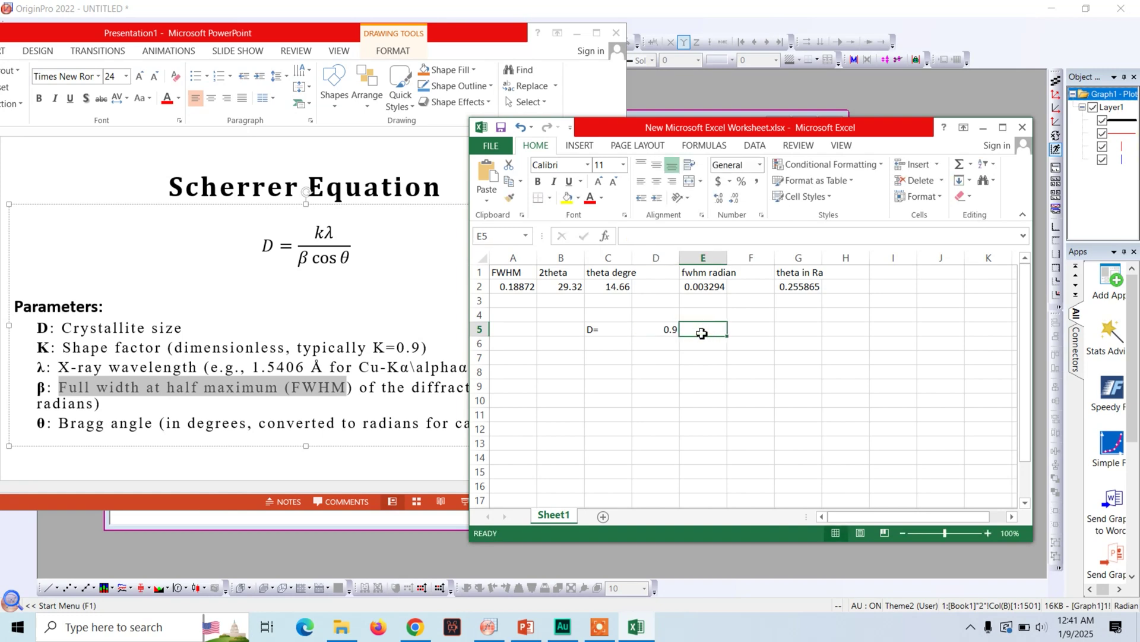
# Enter wavelength 1.5406 in E5 and label G5 'k lambda'
pyautogui.write('1.5406')
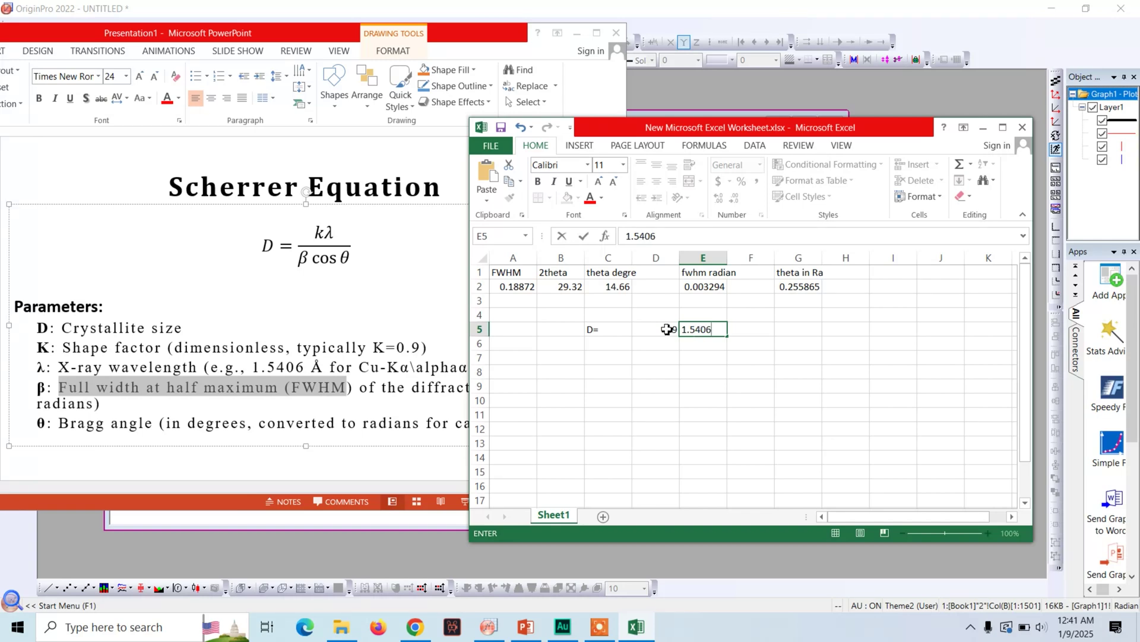
pyautogui.click(751, 331)
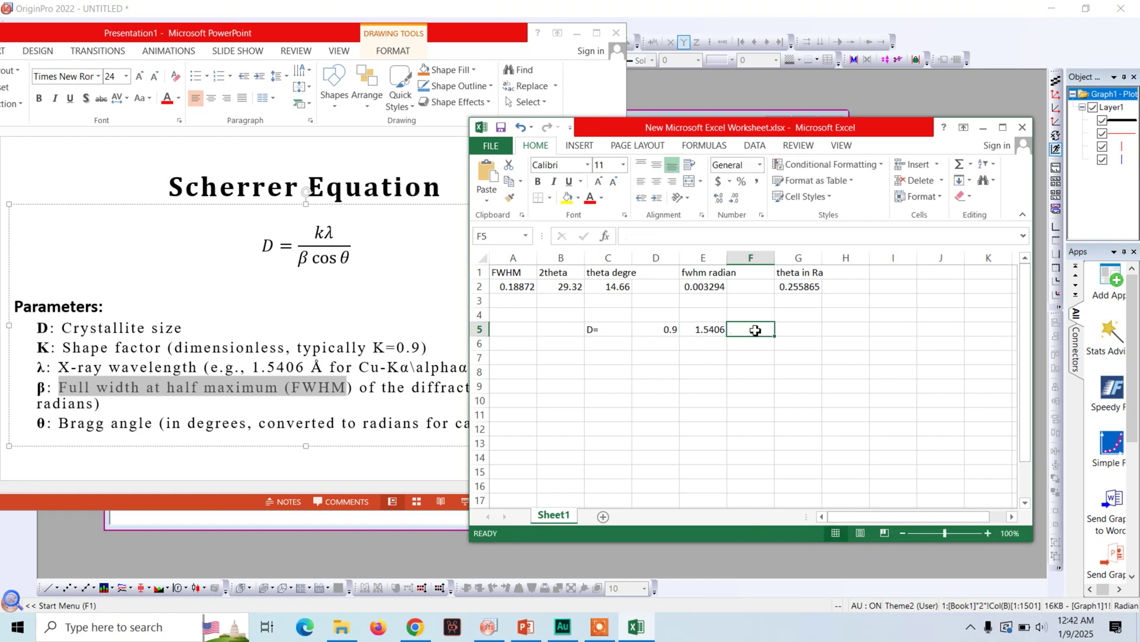
pyautogui.click(792, 329)
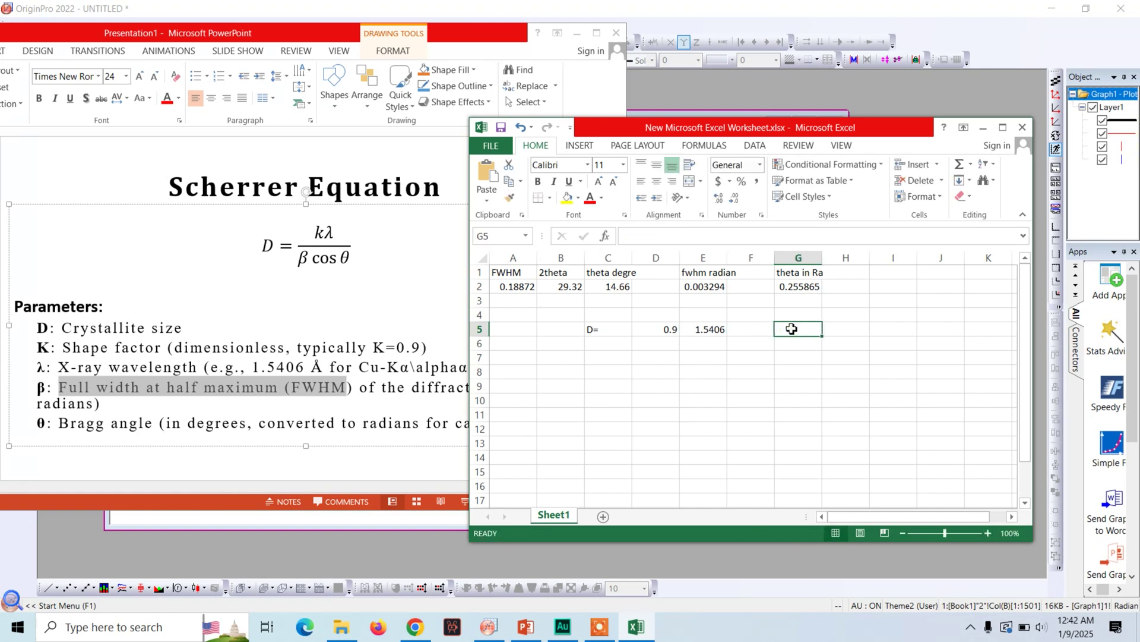
pyautogui.write('k lambda')
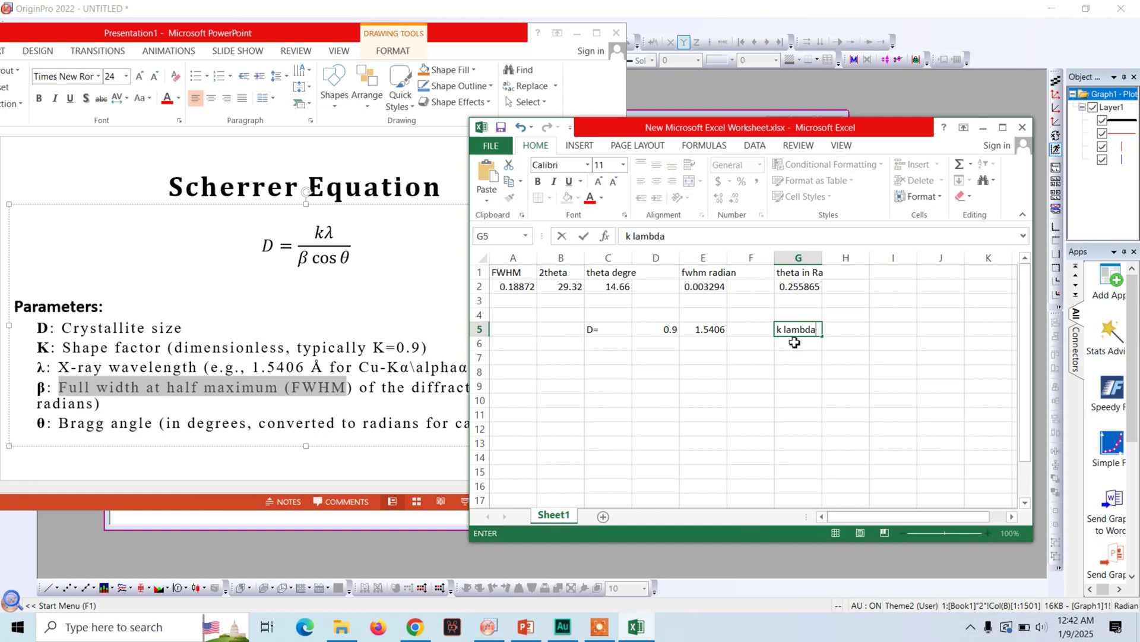
pyautogui.press('Return')
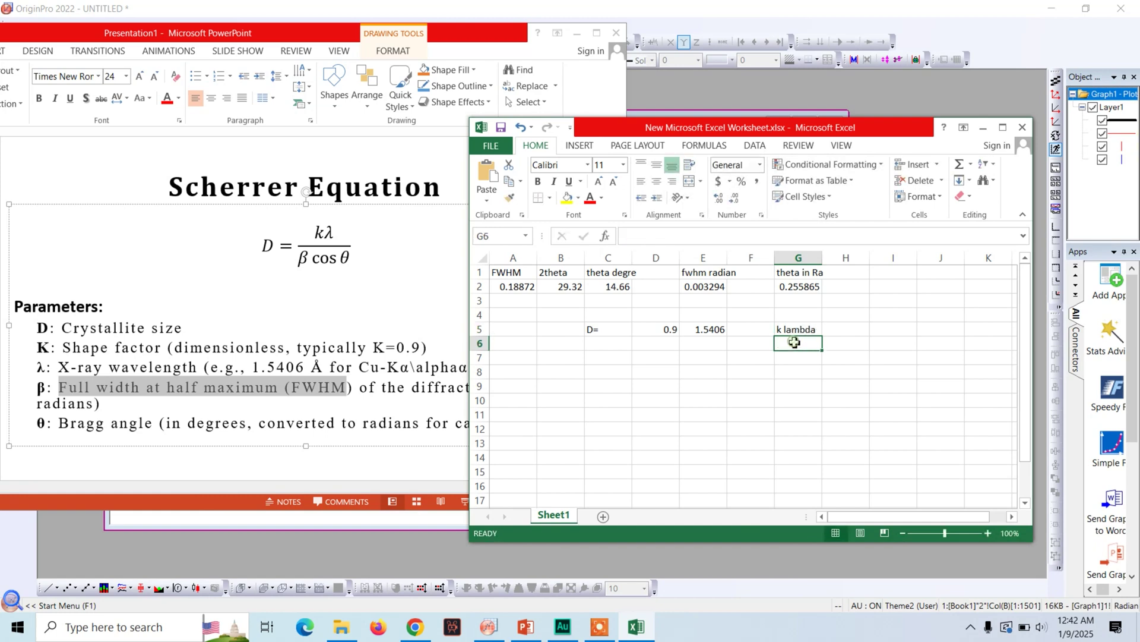
# Enter =D5*E5 in G6 to get K×λ = 1.38654
pyautogui.click(690, 236)
pyautogui.write('=')
pyautogui.click(669, 331)
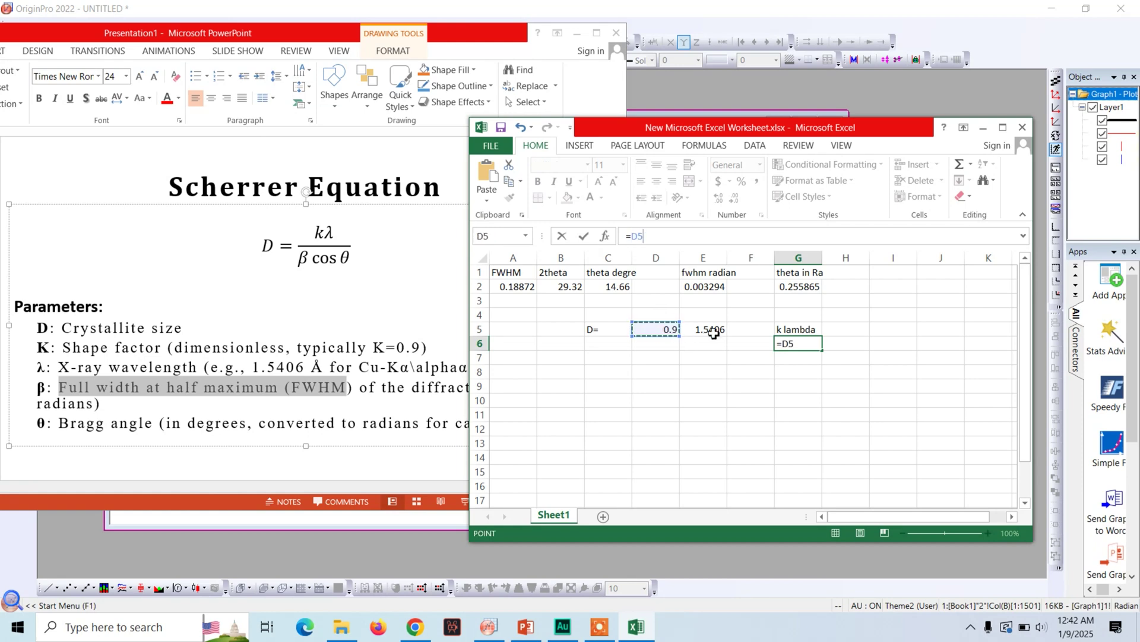
pyautogui.write('*')
pyautogui.click(713, 332)
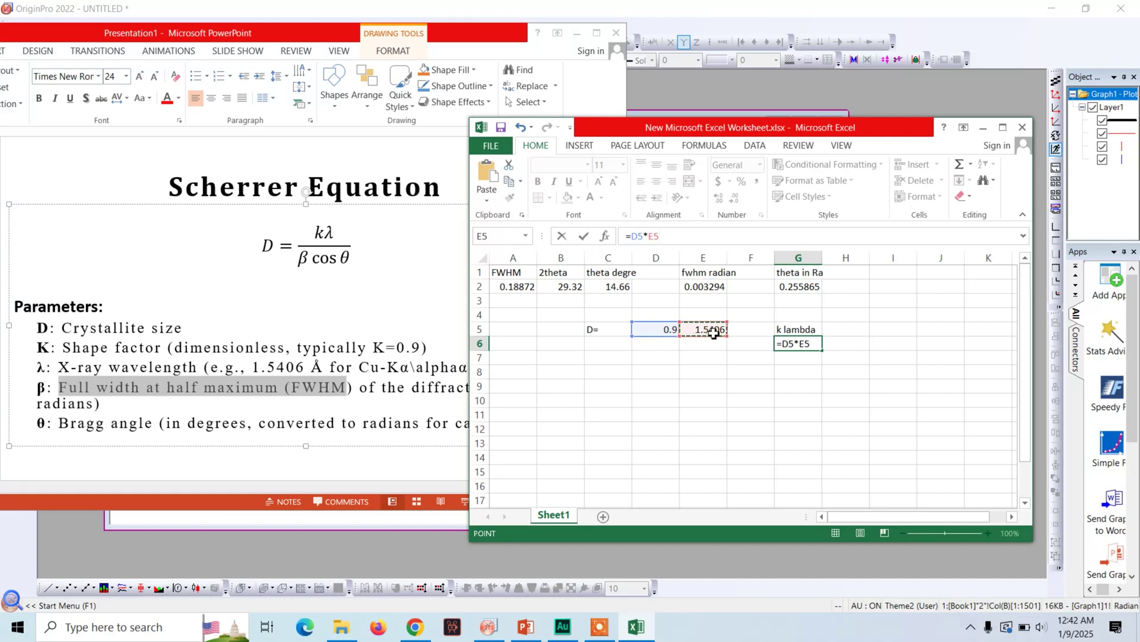
pyautogui.press('Return')
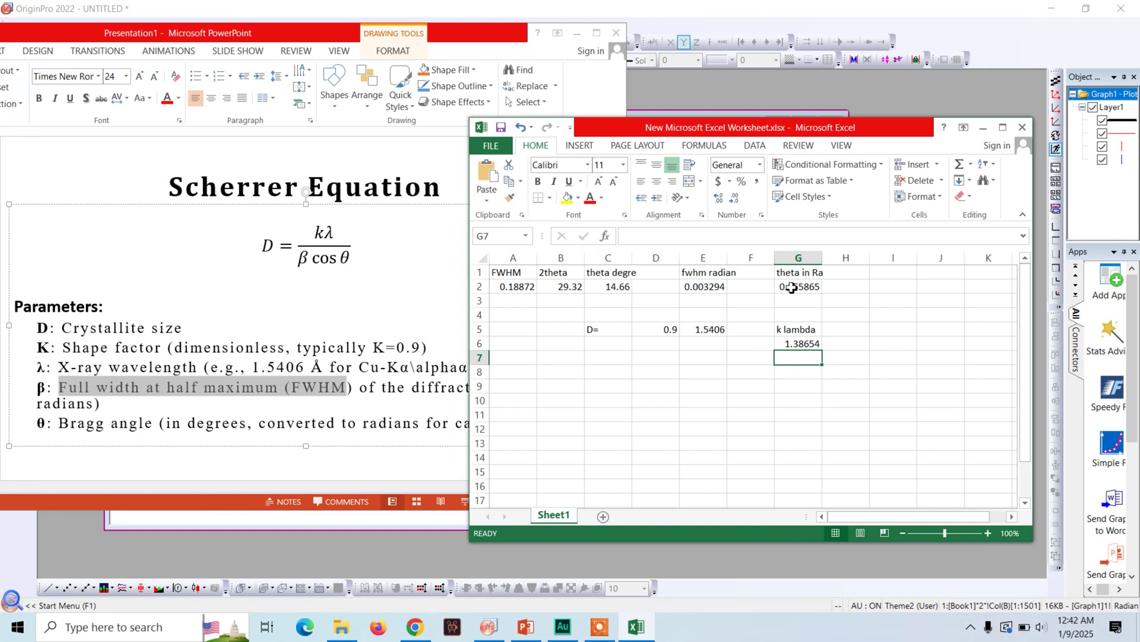
# Head H1 'cos theta' and enter =cos(G2) in H2, giving 0.967445
pyautogui.click(849, 274)
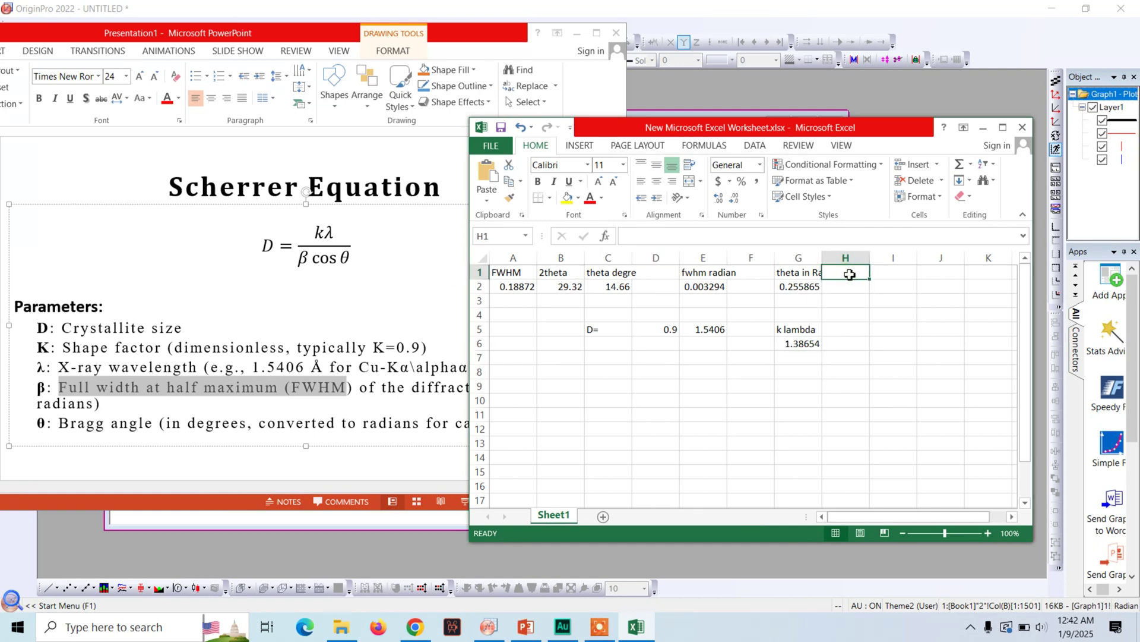
pyautogui.write('cos')
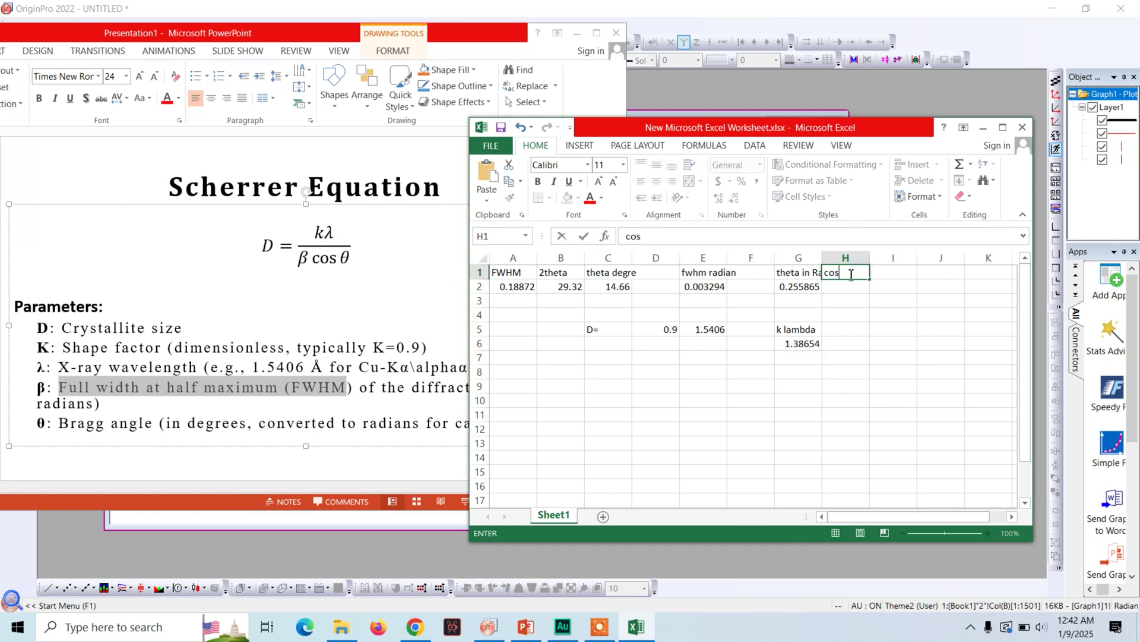
pyautogui.write(' theta')
pyautogui.press('Return')
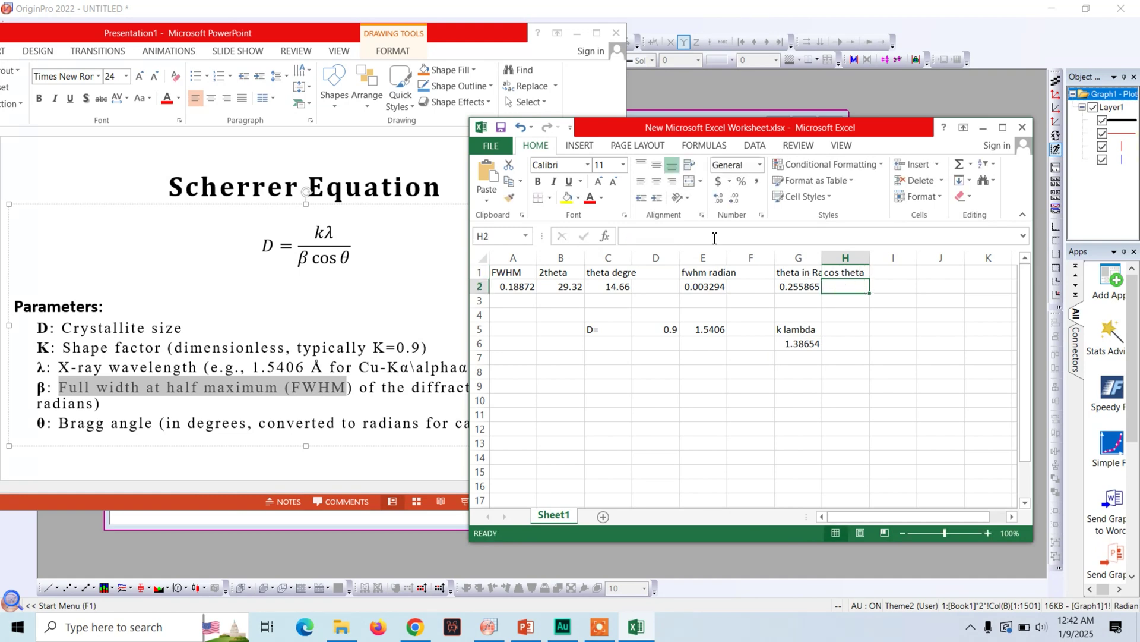
pyautogui.click(690, 238)
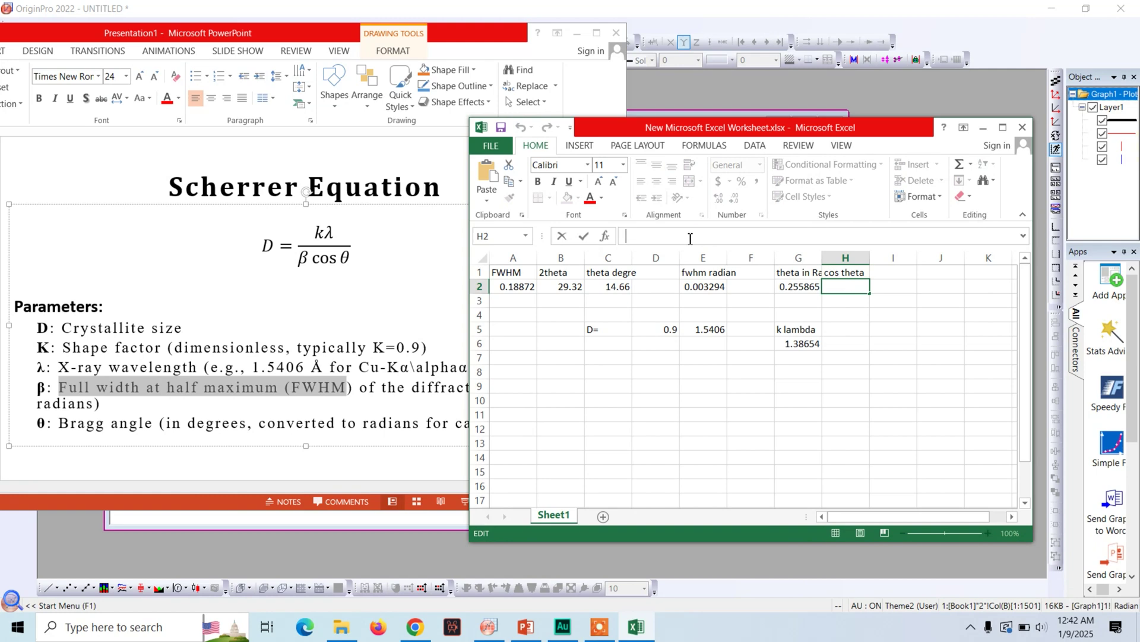
pyautogui.write('=cos')
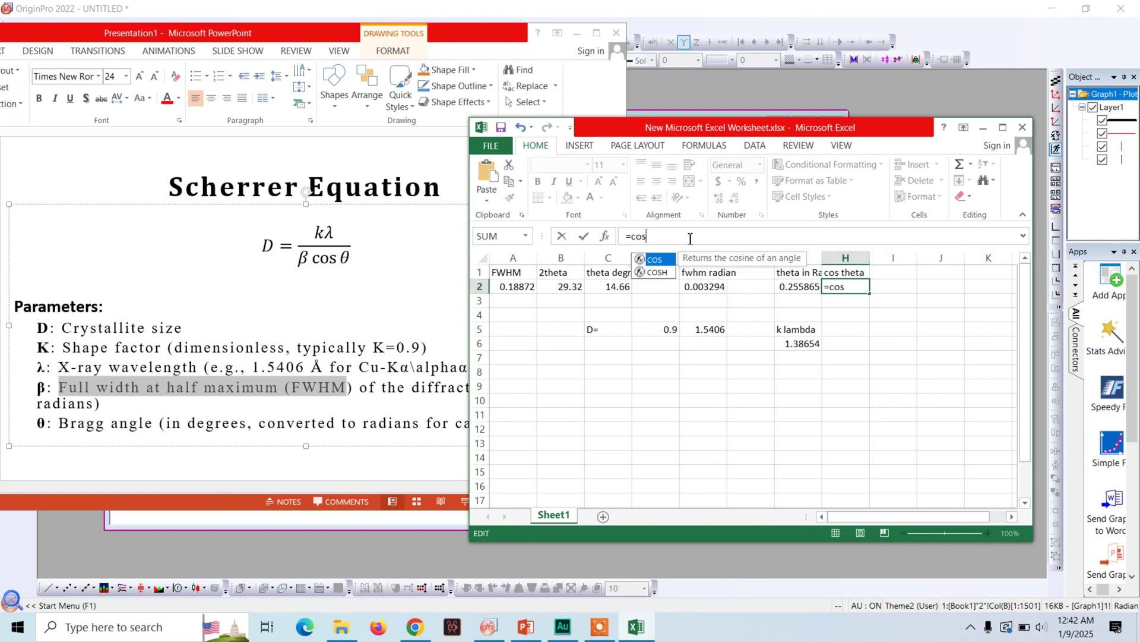
pyautogui.write('(')
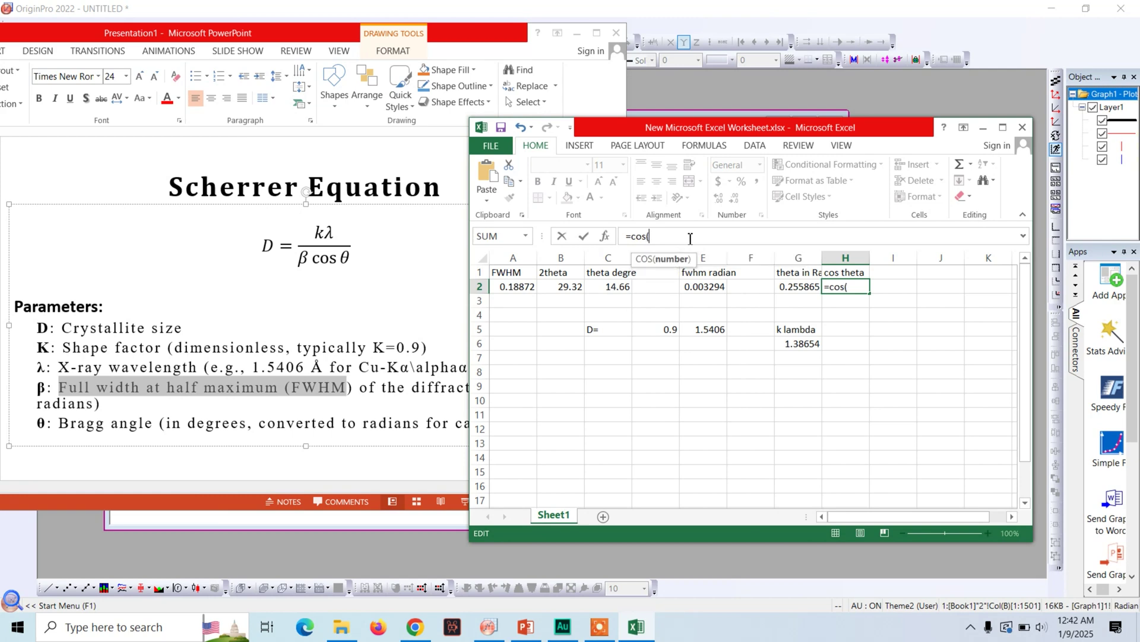
pyautogui.click(796, 286)
pyautogui.write(')')
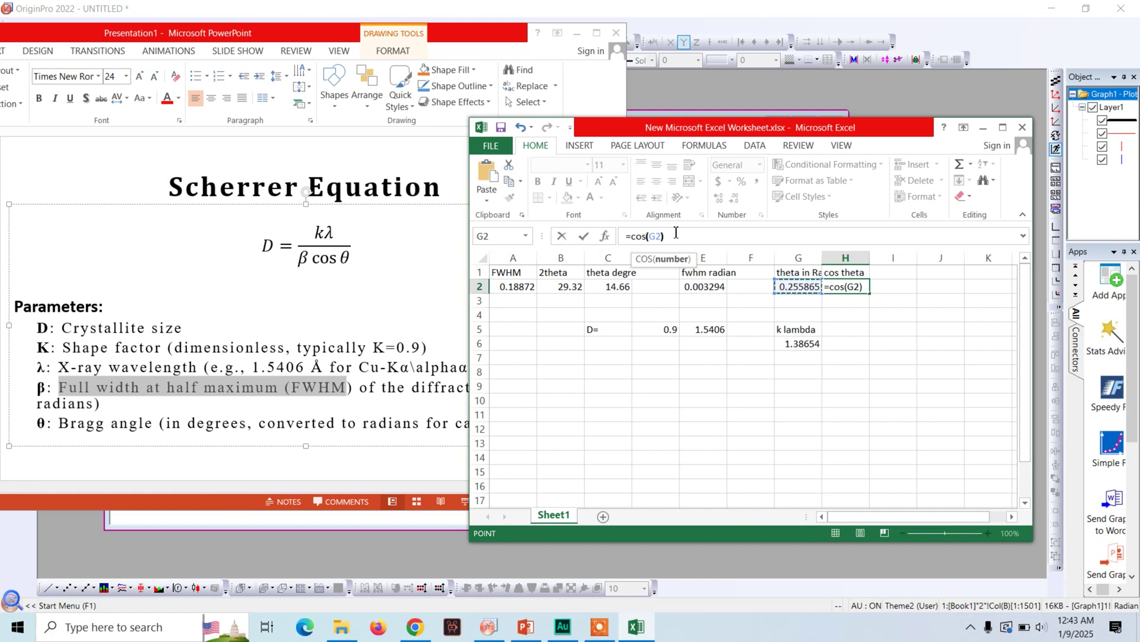
pyautogui.press('Return')
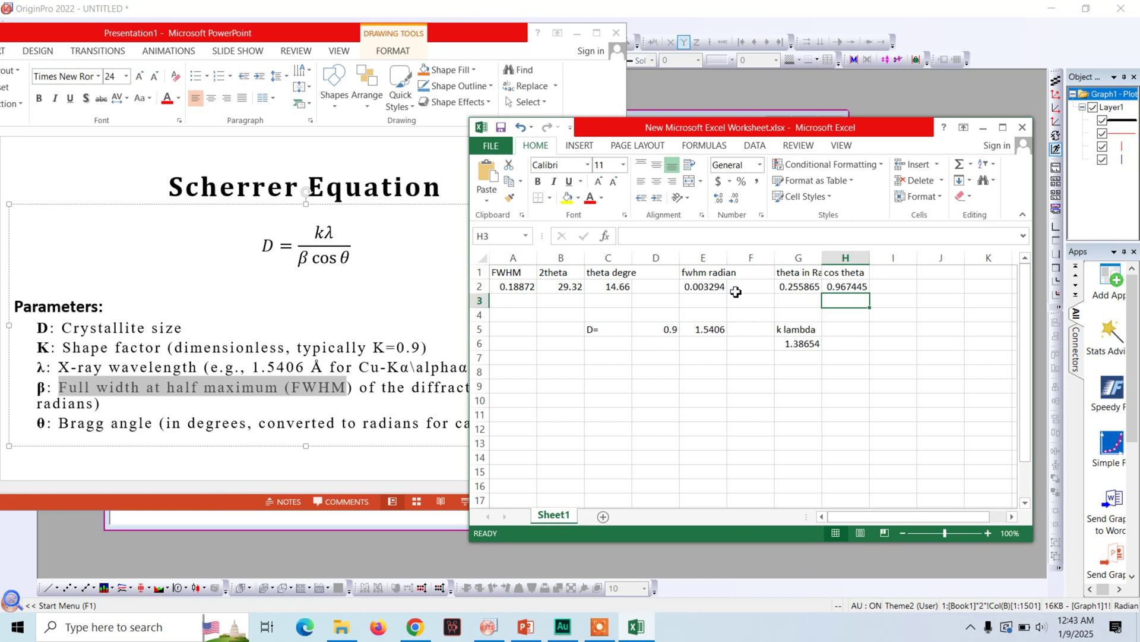
# Enter =E2*H2 in I4 to get β cos θ = 0.003187
pyautogui.click(756, 301)
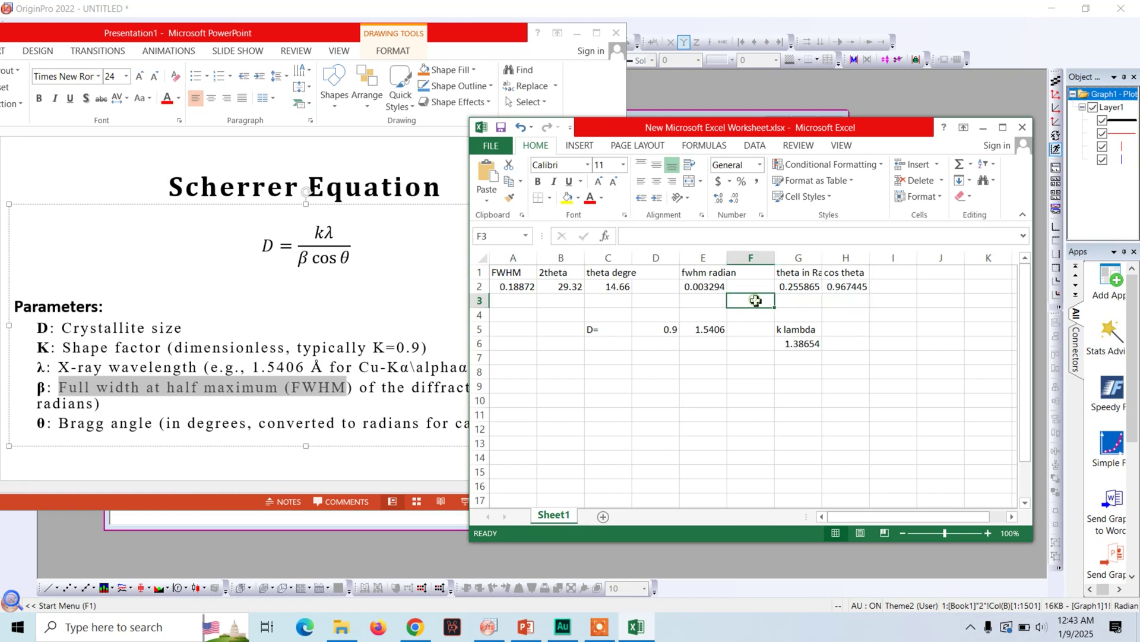
pyautogui.click(886, 315)
pyautogui.write('=')
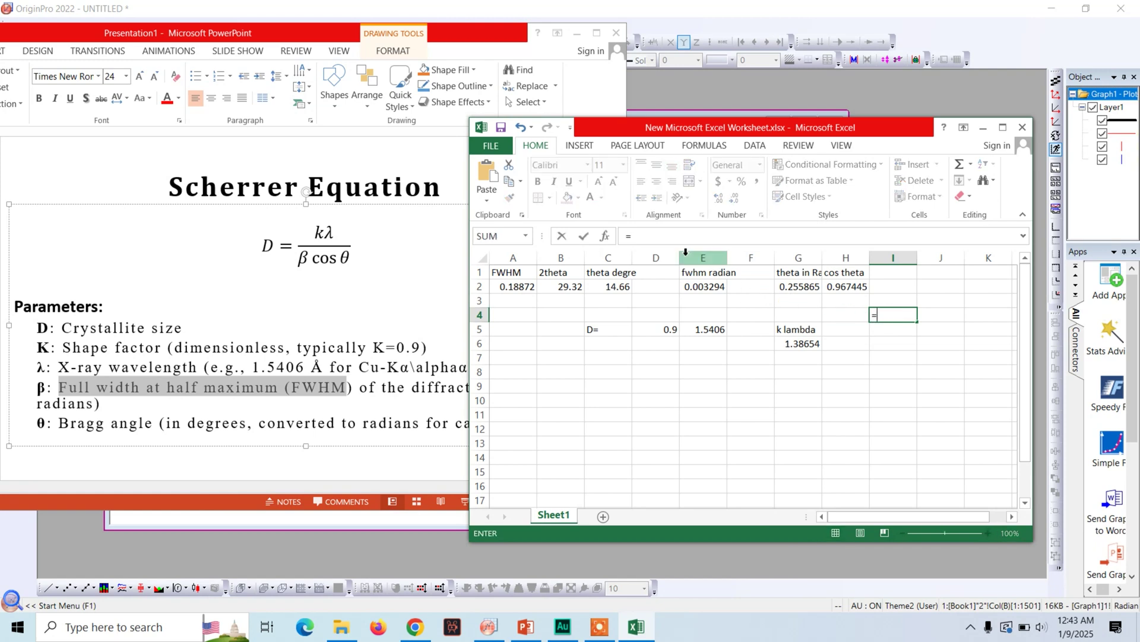
pyautogui.click(708, 290)
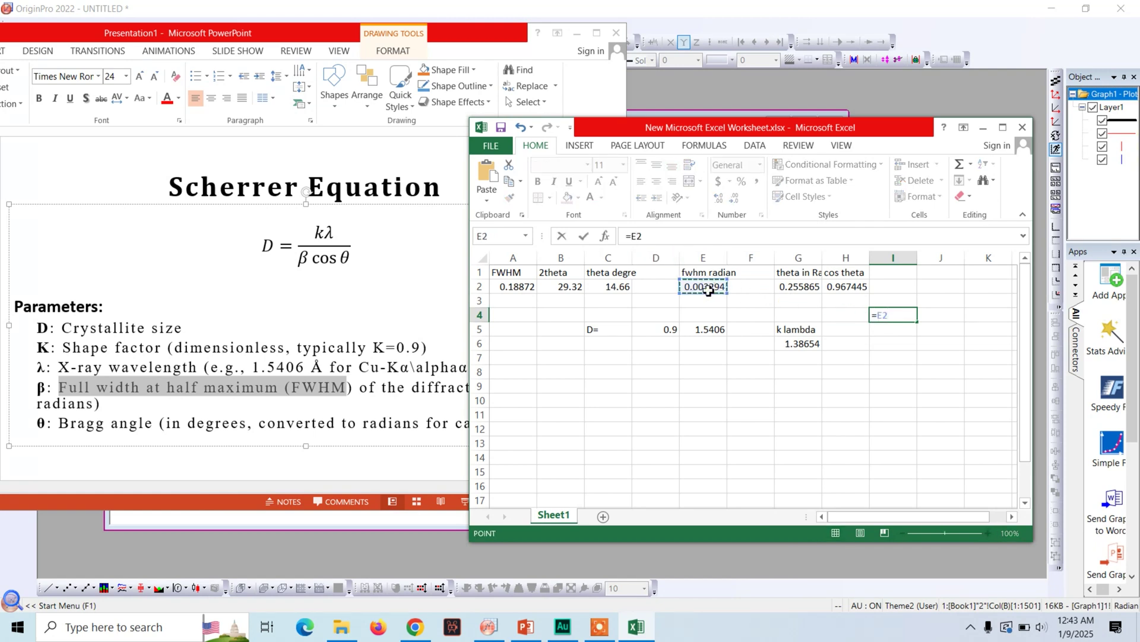
pyautogui.write('*')
pyautogui.click(843, 286)
pyautogui.press('Return')
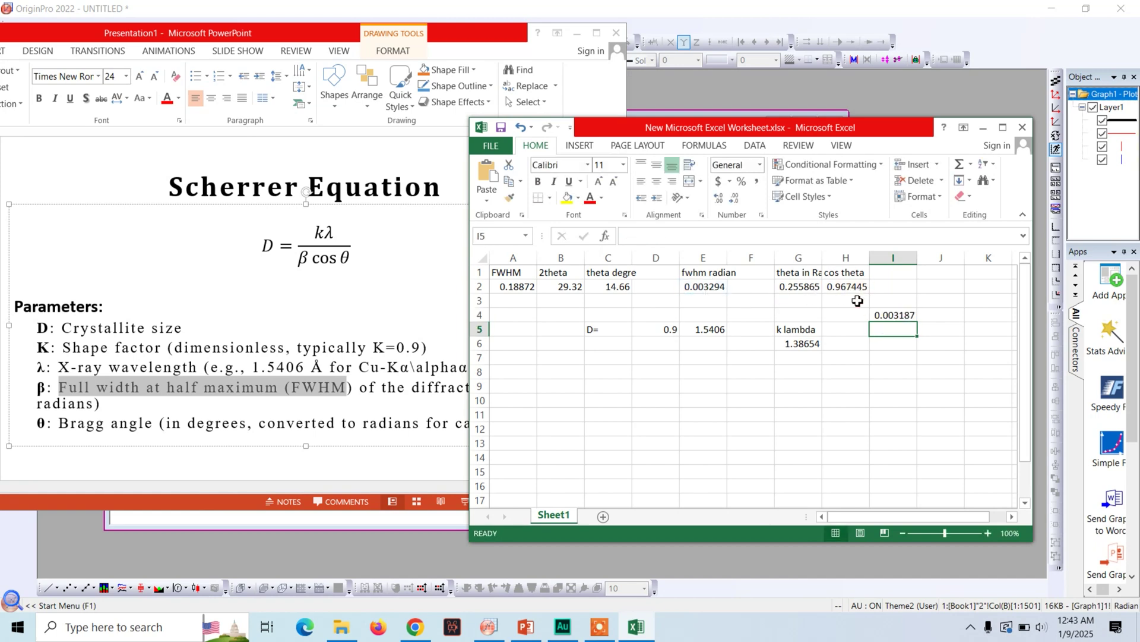
# Label F9 'D=' and enter =G6/I4 in G9, giving crystallite size 435.1219
pyautogui.click(794, 375)
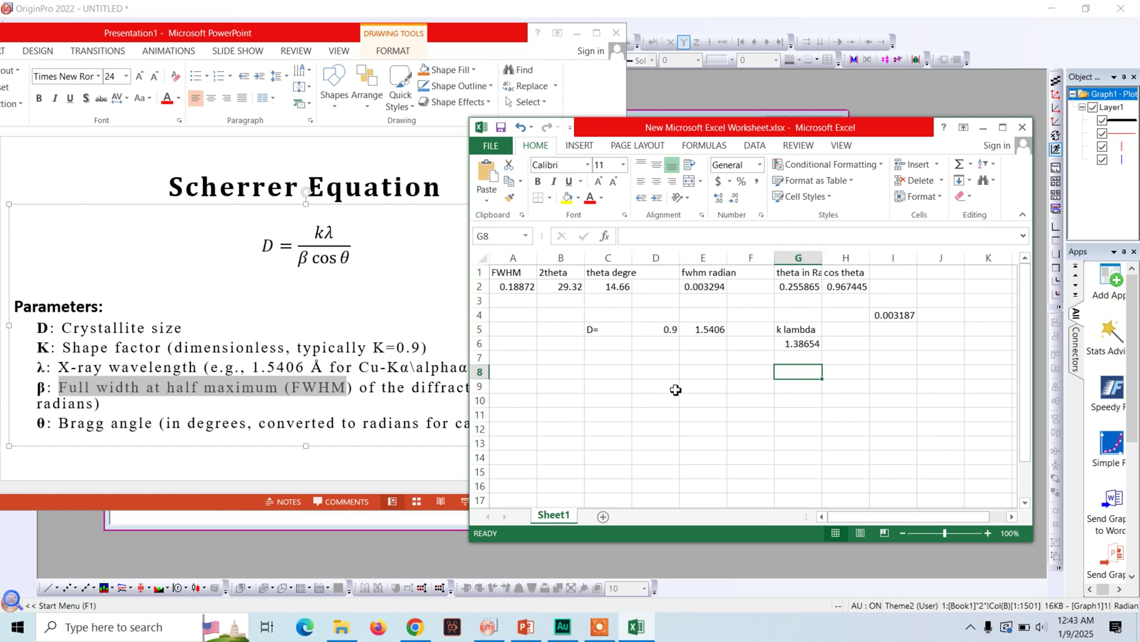
pyautogui.click(757, 390)
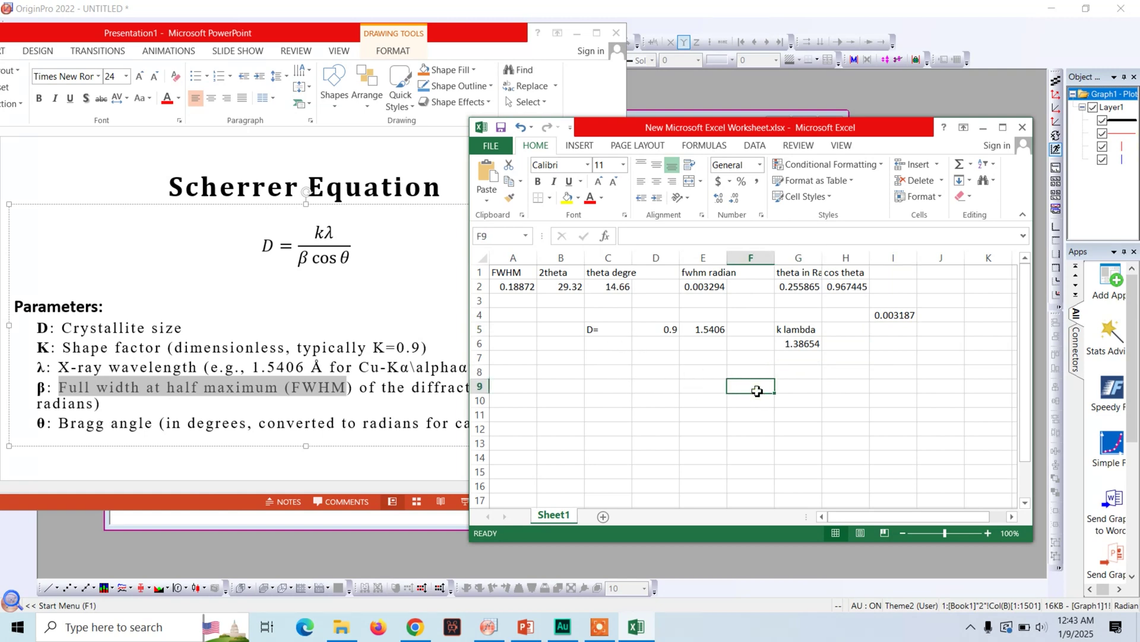
pyautogui.write('D=')
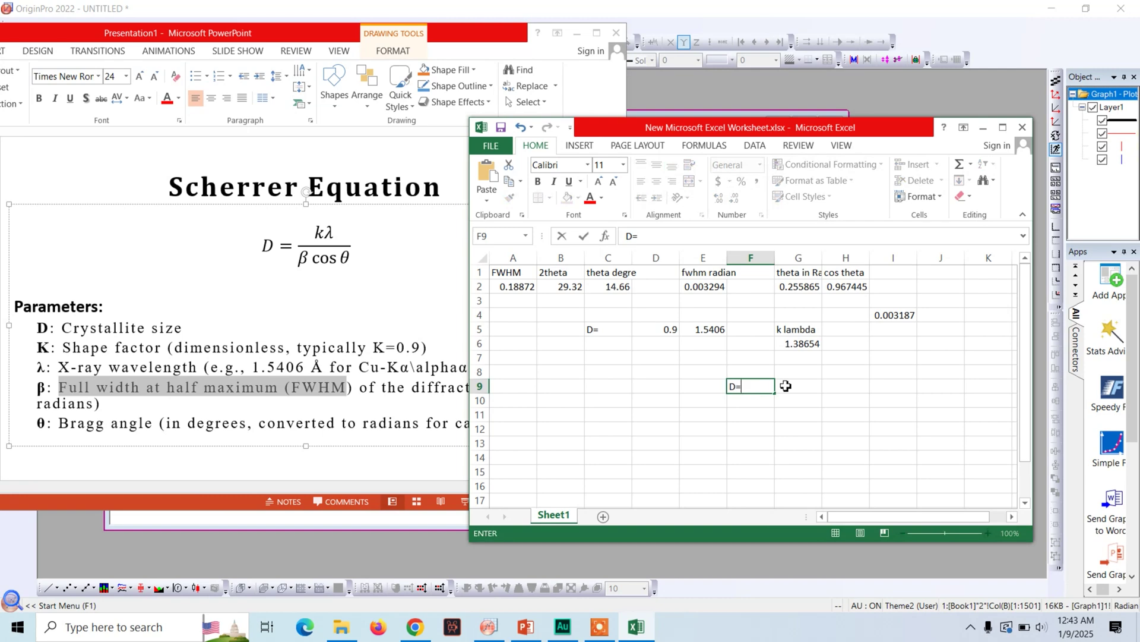
pyautogui.click(790, 385)
pyautogui.click(694, 234)
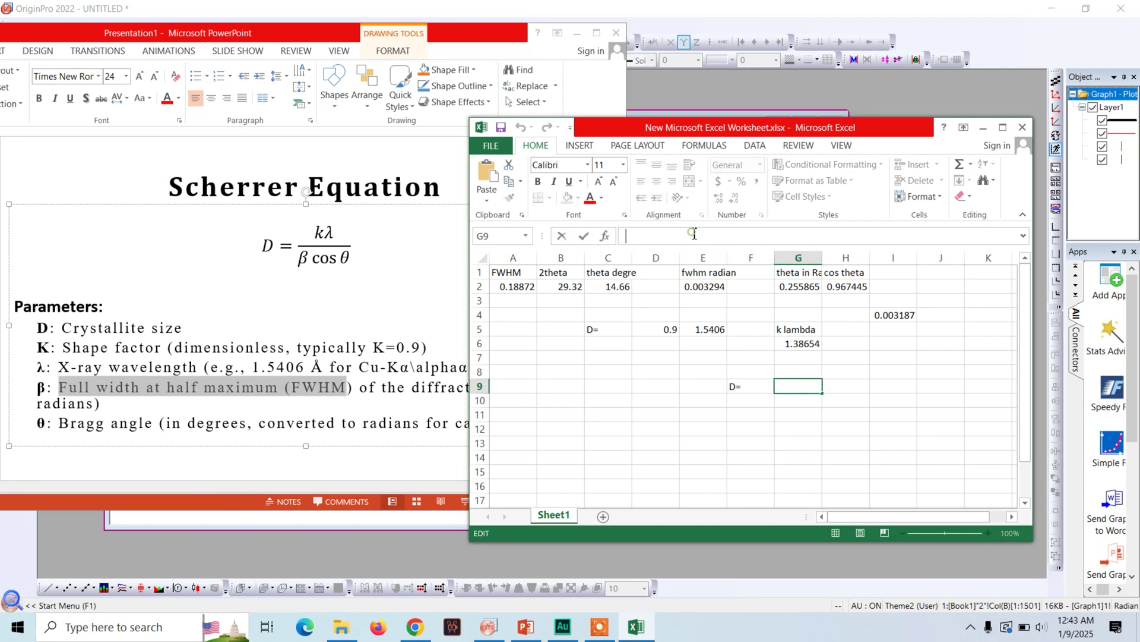
pyautogui.write('=')
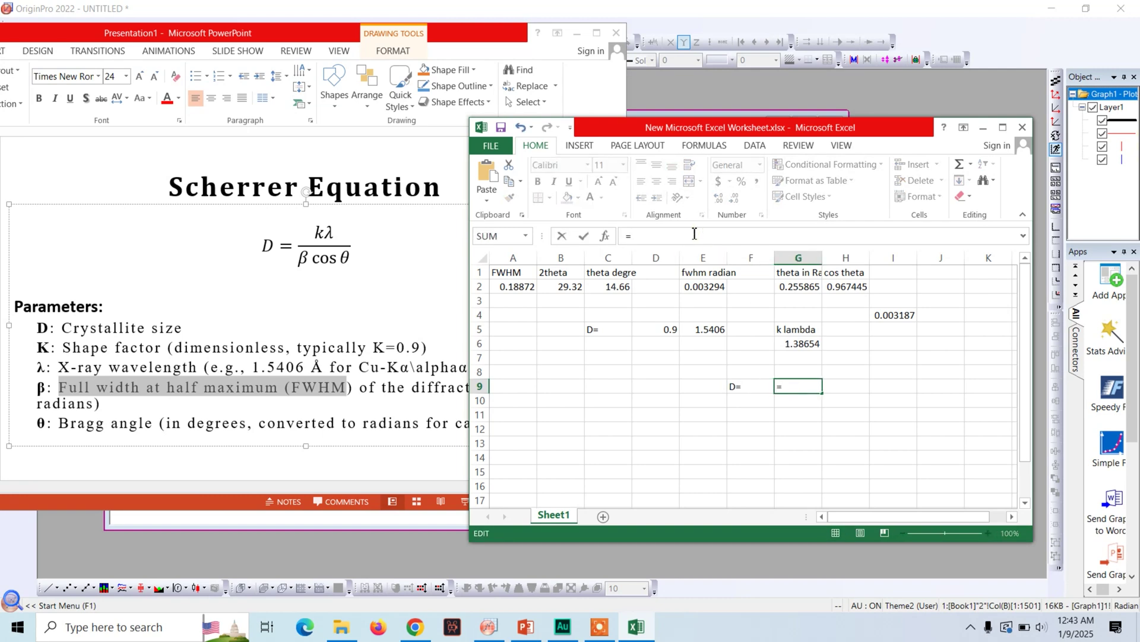
pyautogui.click(793, 344)
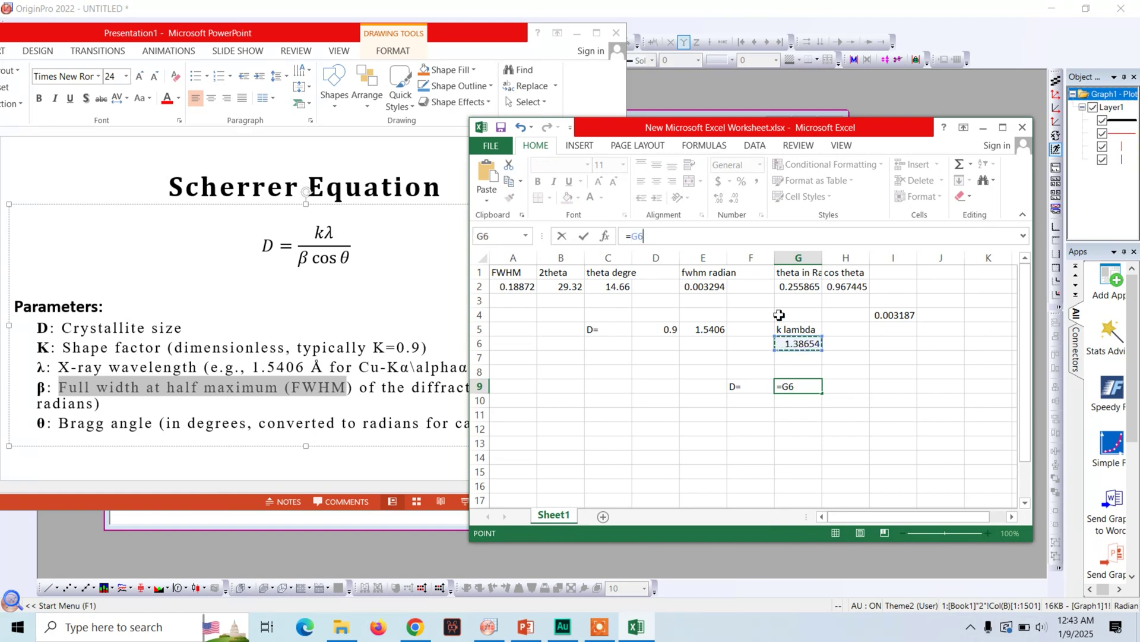
pyautogui.write('/')
pyautogui.click(897, 316)
pyautogui.press('Return')
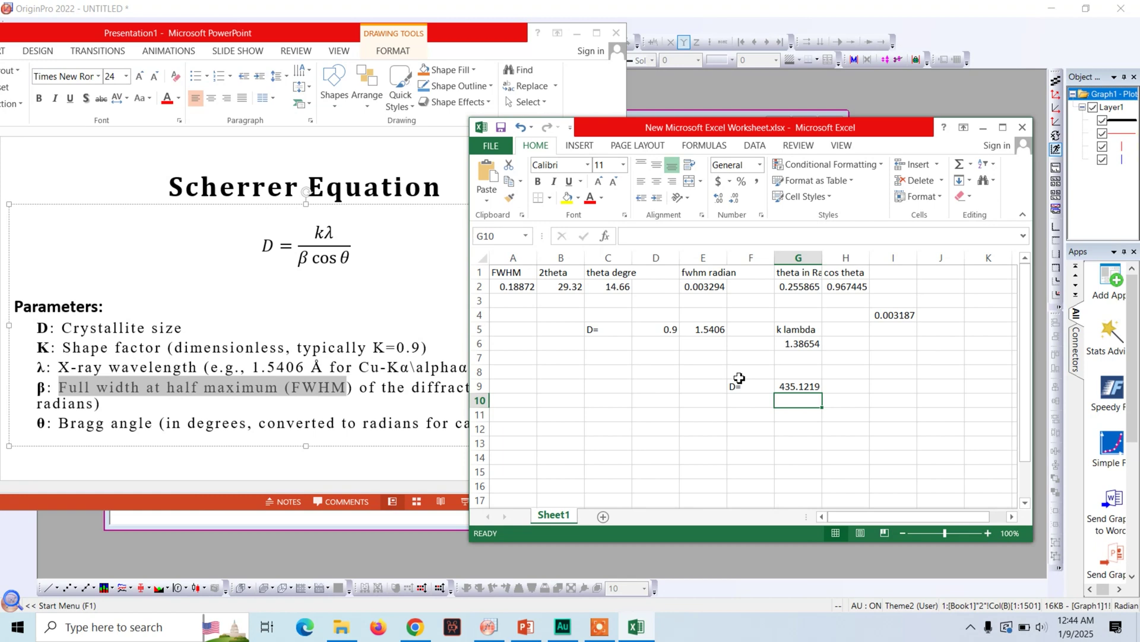
# Show OriginPro's XRD Graph1, then move the Excel results window beside it
pyautogui.click(391, 528)
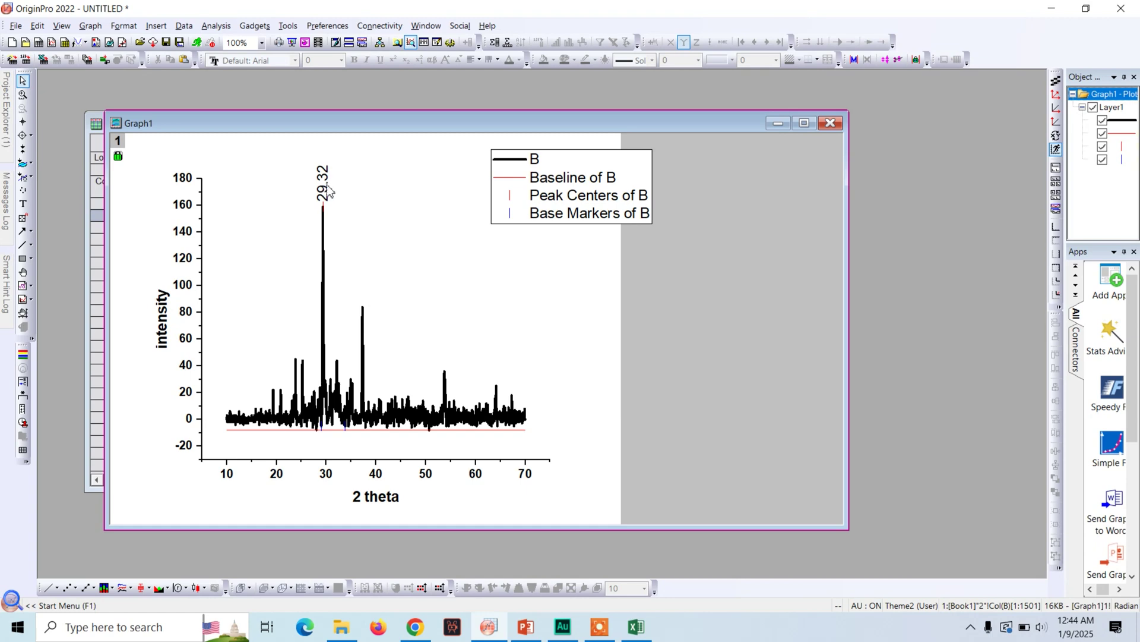
pyautogui.click(634, 627)
pyautogui.moveTo(691, 131); pyautogui.dragTo(748, 121)
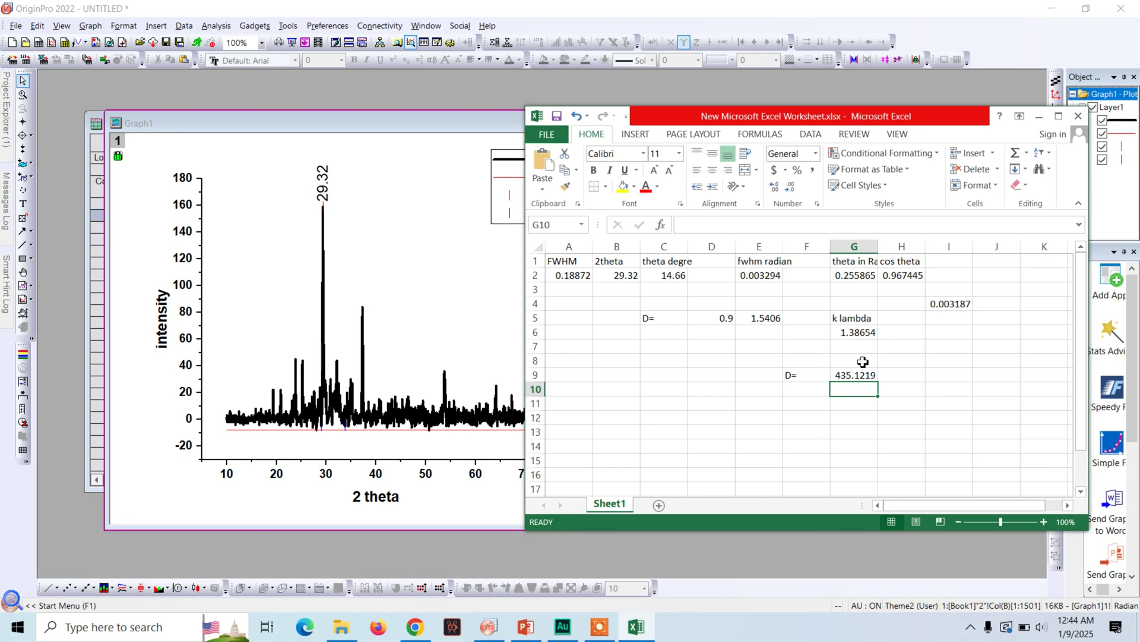
pyautogui.click(853, 377)
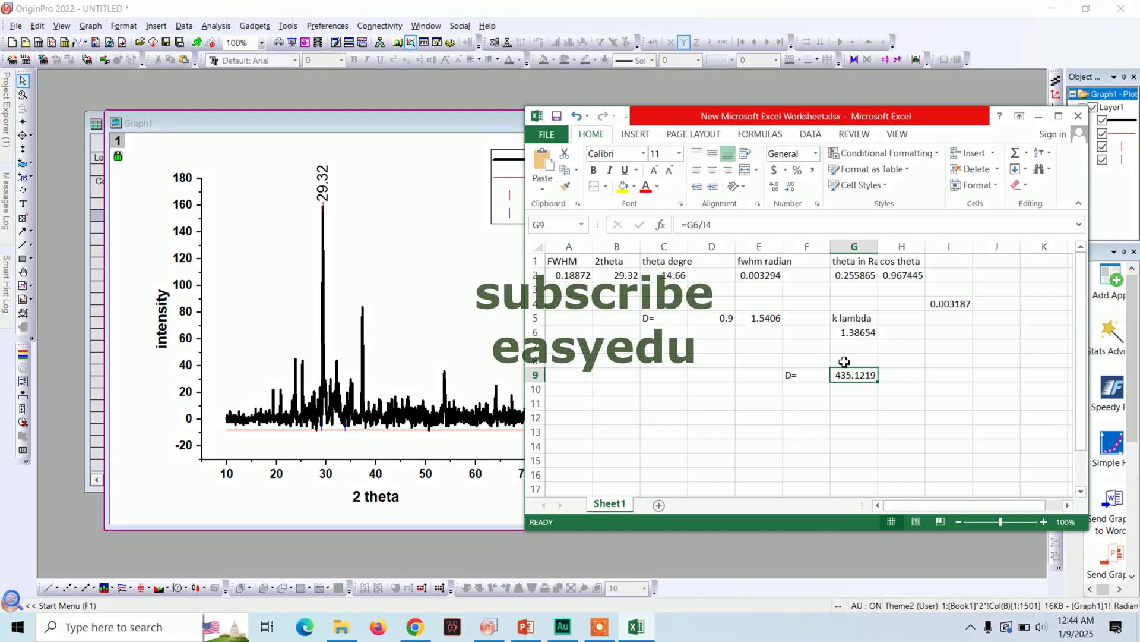